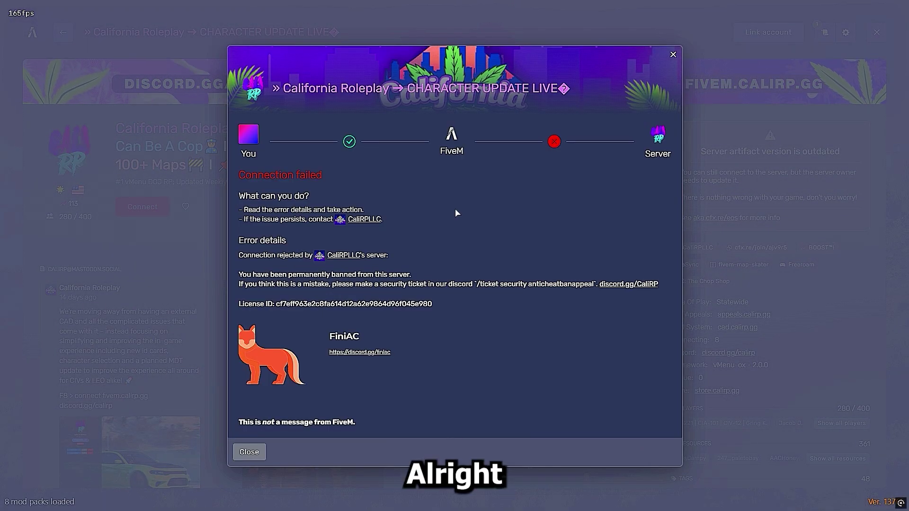
- Select the ban error details, close the notice, retry Connect, dismiss the ban again and exit FiveM
left_click_drag(433, 305, 227, 262)
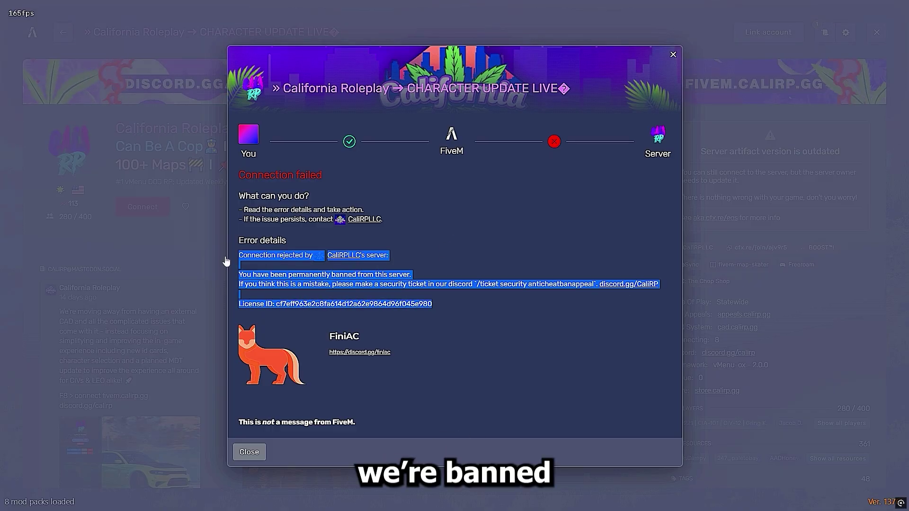
left_click(673, 55)
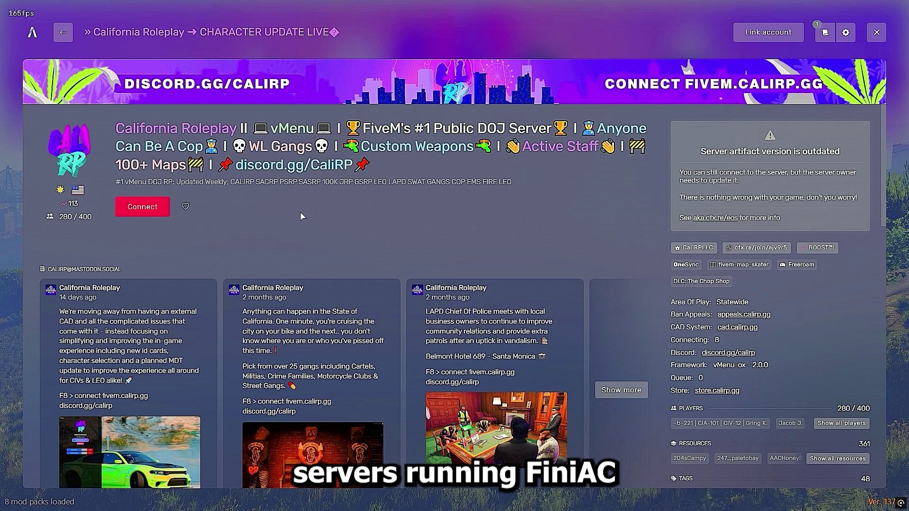
left_click(140, 207)
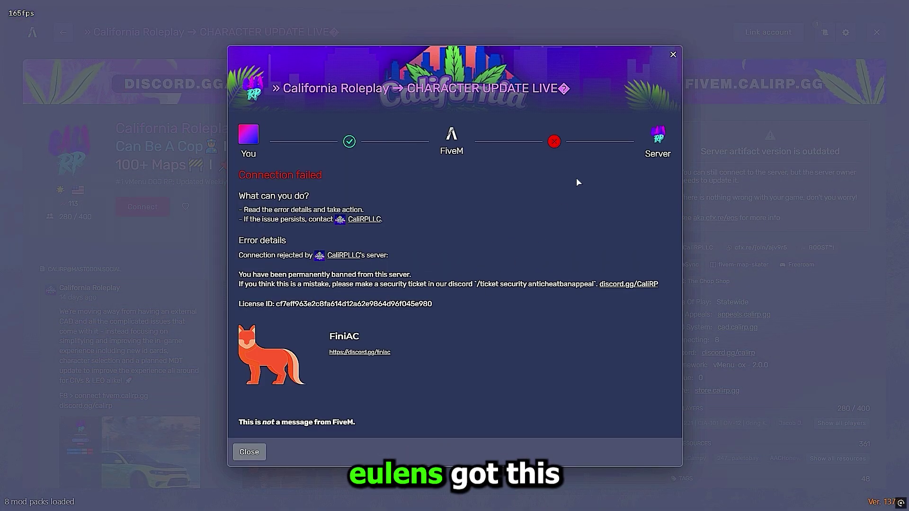
left_click(673, 54)
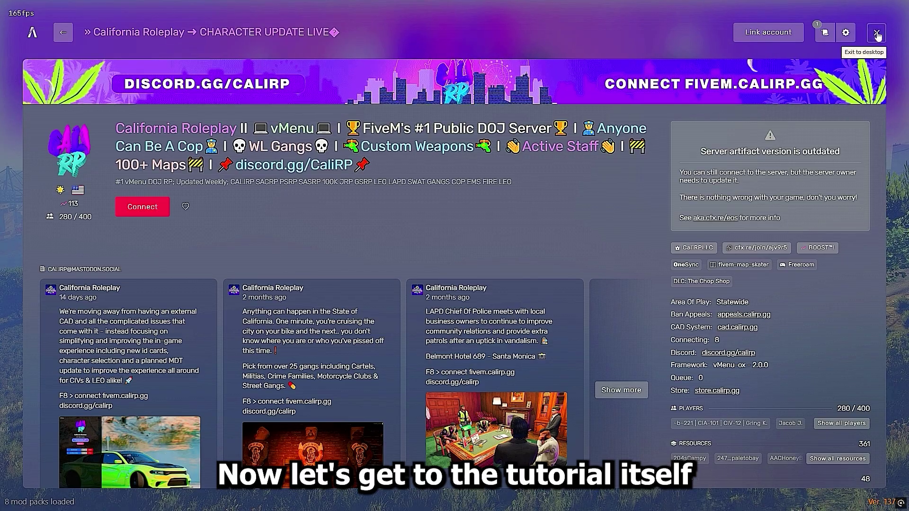
left_click(877, 36)
- Confirm quitting FiveM, launch Revo Uninstaller from Start and show the Windows Apps list
left_click(812, 33)
key("super")
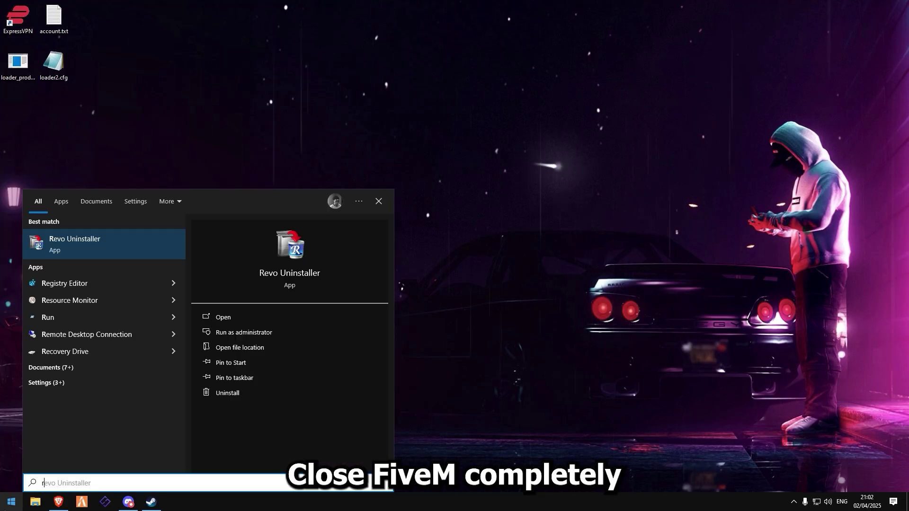
left_click(75, 252)
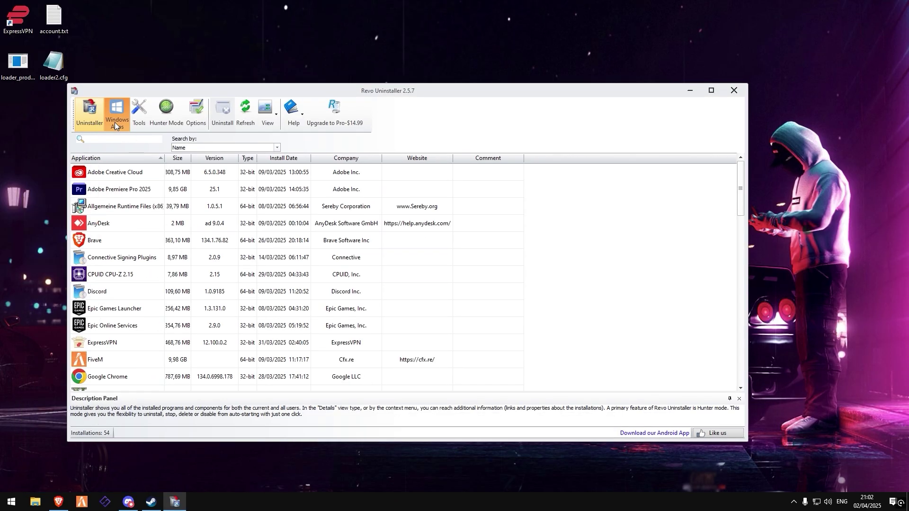
left_click(115, 123)
- Uninstall Xbox Live and delete all its leftover registry items
scroll(223, 253, "down", 1)
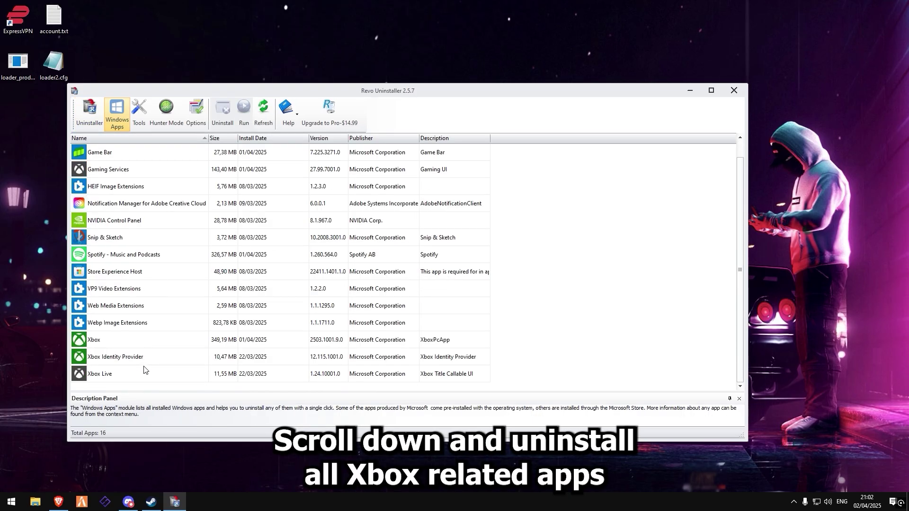
double_click(109, 377)
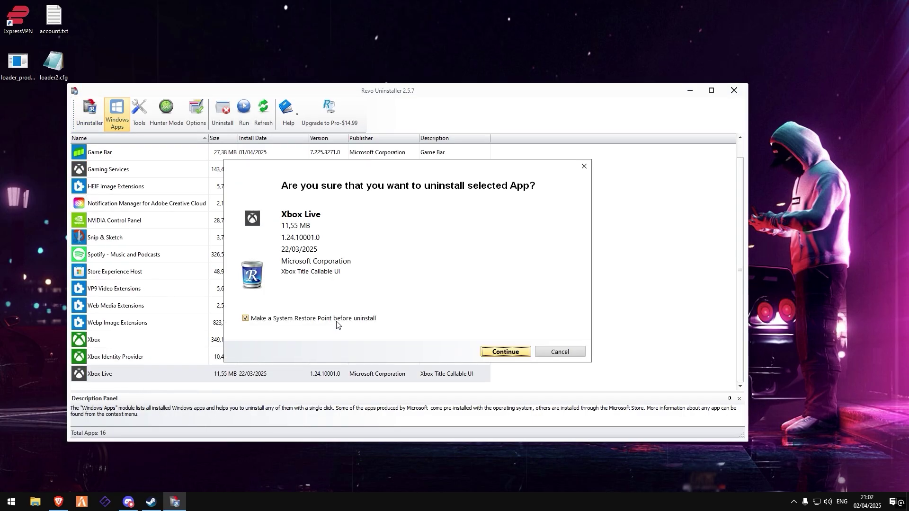
key("Return")
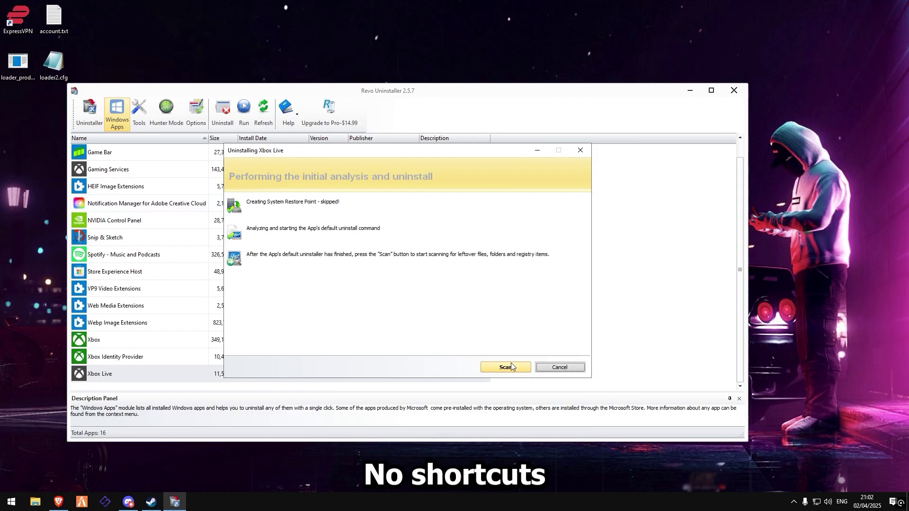
left_click(504, 367)
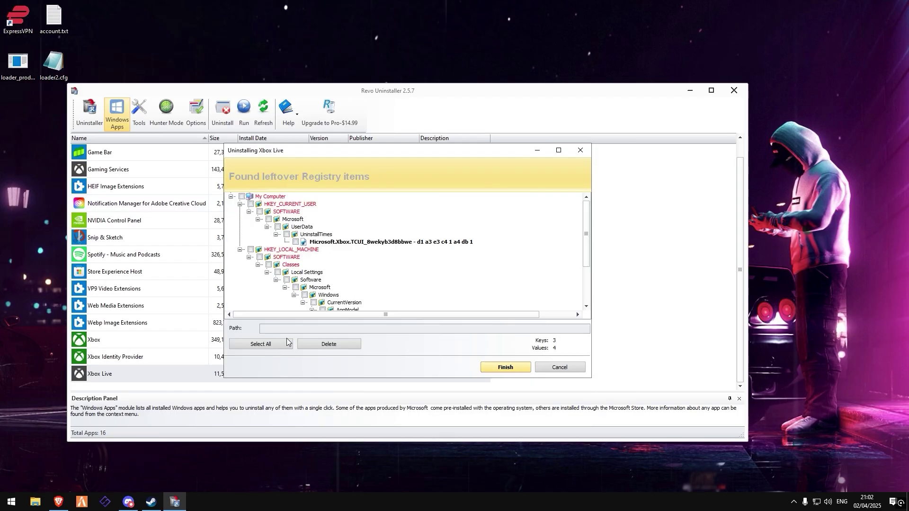
left_click(260, 344)
left_click(329, 344)
left_click(434, 290)
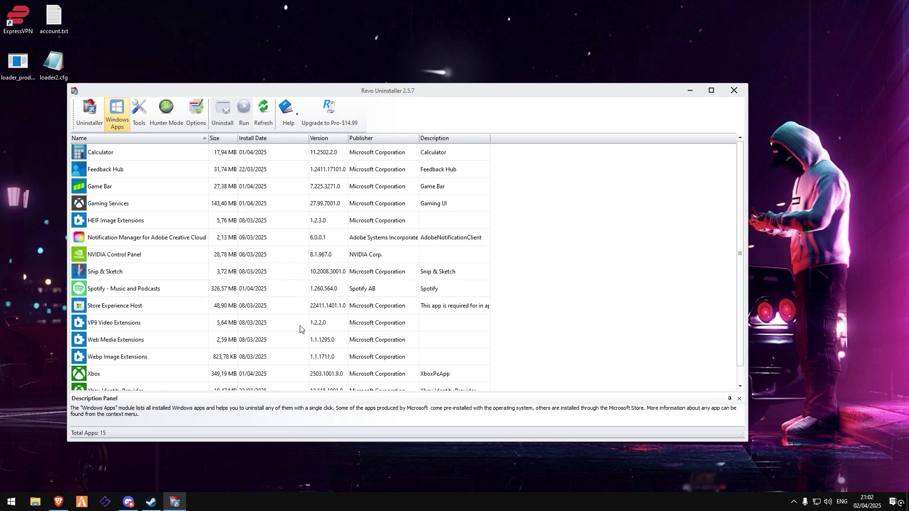
scroll(237, 346, "down", 1)
- Uninstall Xbox Identity Provider, then scan for and delete all its leftover registry items
left_click(164, 371)
right_click(163, 370)
left_click(191, 375)
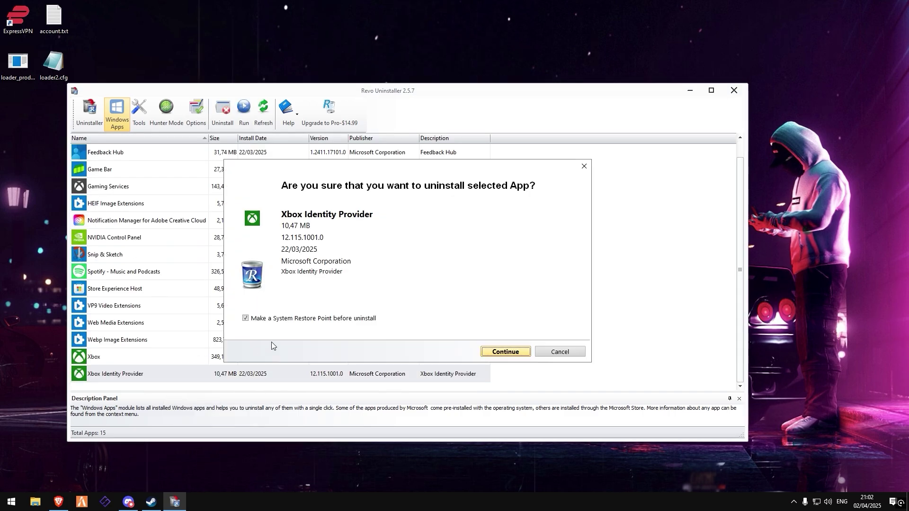
left_click(506, 352)
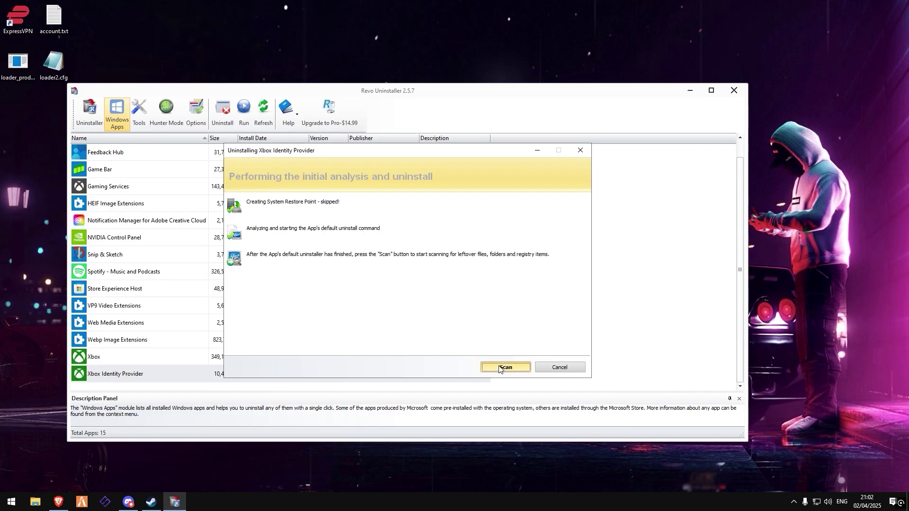
left_click(505, 367)
left_click(277, 344)
left_click(329, 344)
left_click(432, 287)
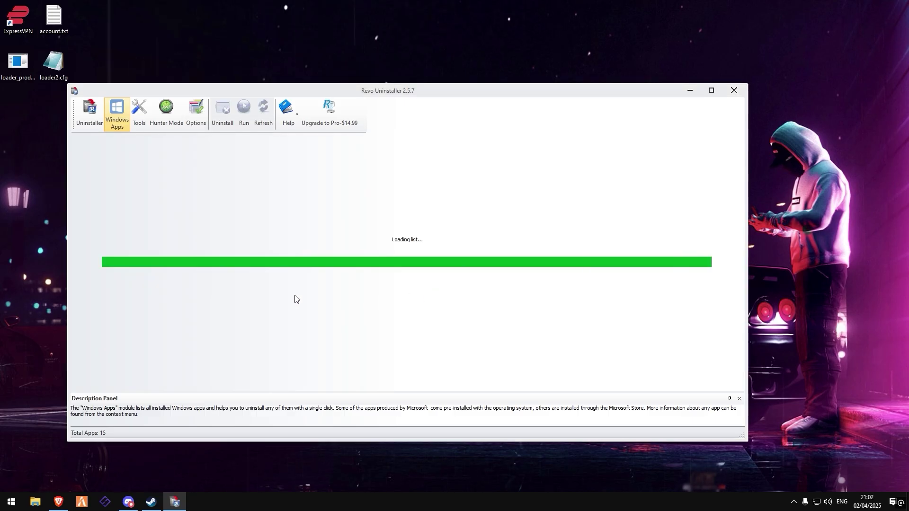
- Uninstall the Xbox app and delete its leftover registry items, leaving 13 Windows apps
right_click(181, 371)
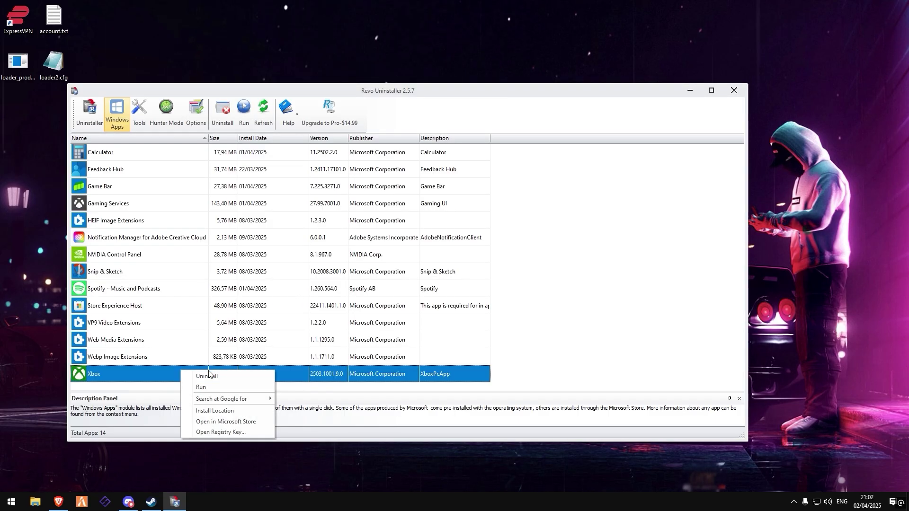
left_click(207, 376)
left_click(505, 351)
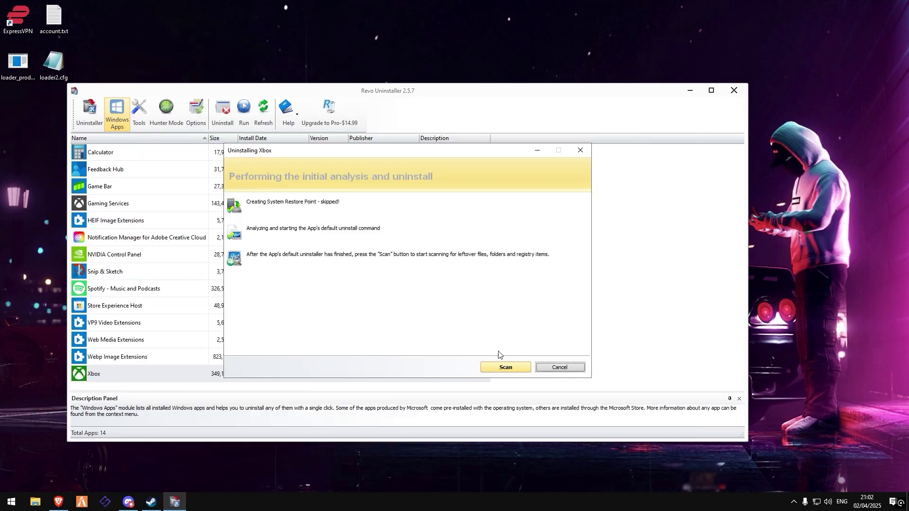
left_click(502, 365)
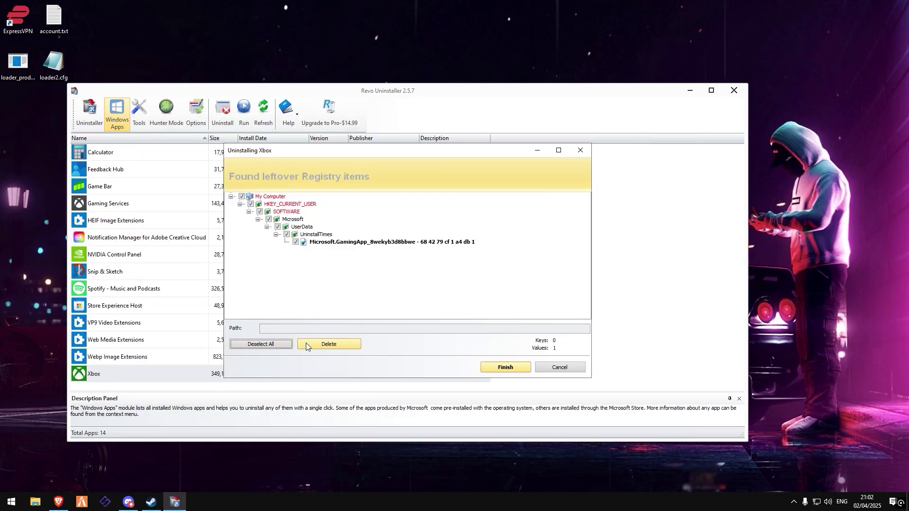
left_click(306, 345)
left_click(430, 286)
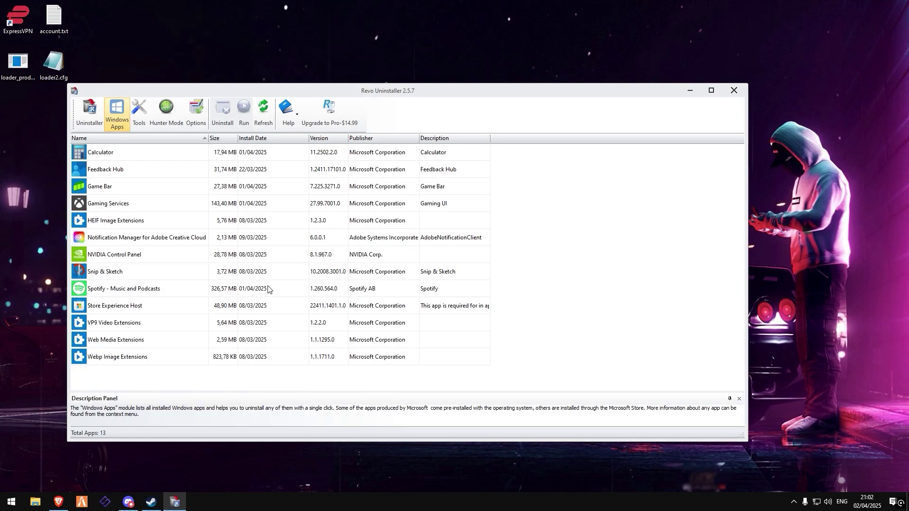
- Uninstall Game Bar and delete all its leftover registry items
left_click(122, 187)
right_click(122, 188)
left_click(142, 194)
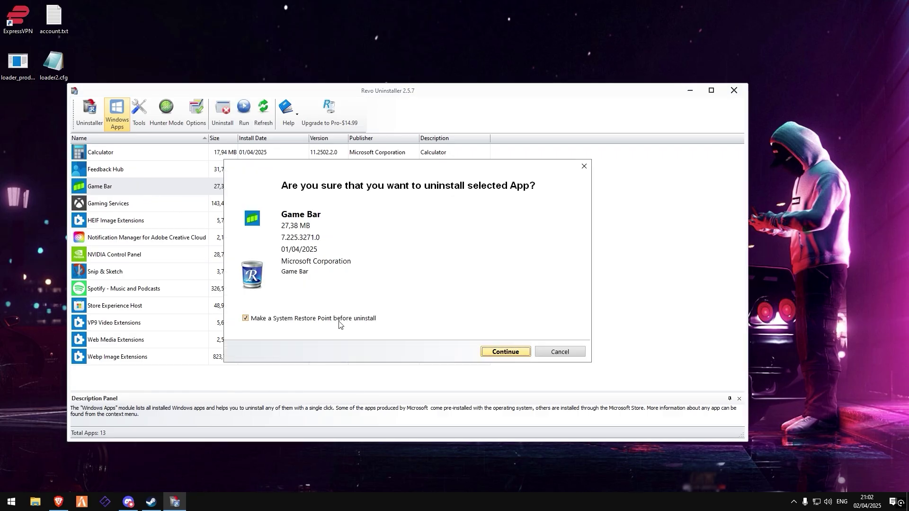
left_click(482, 352)
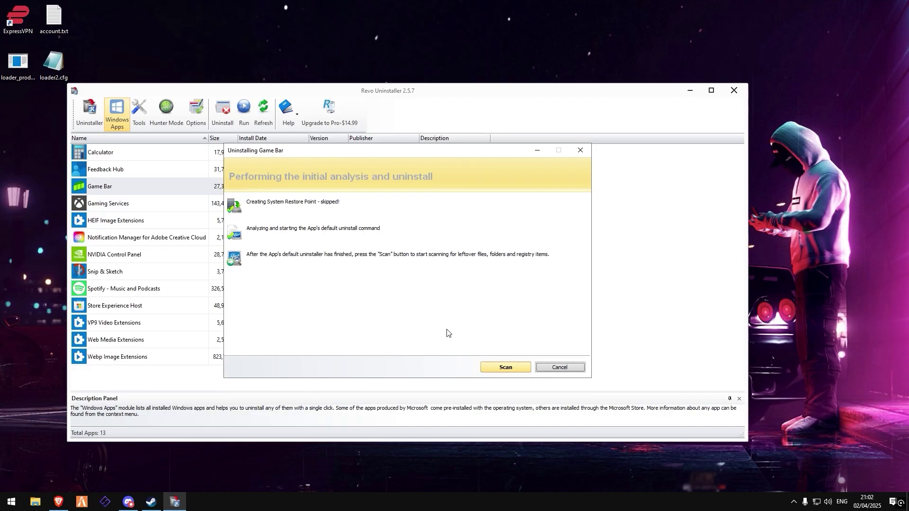
left_click(505, 367)
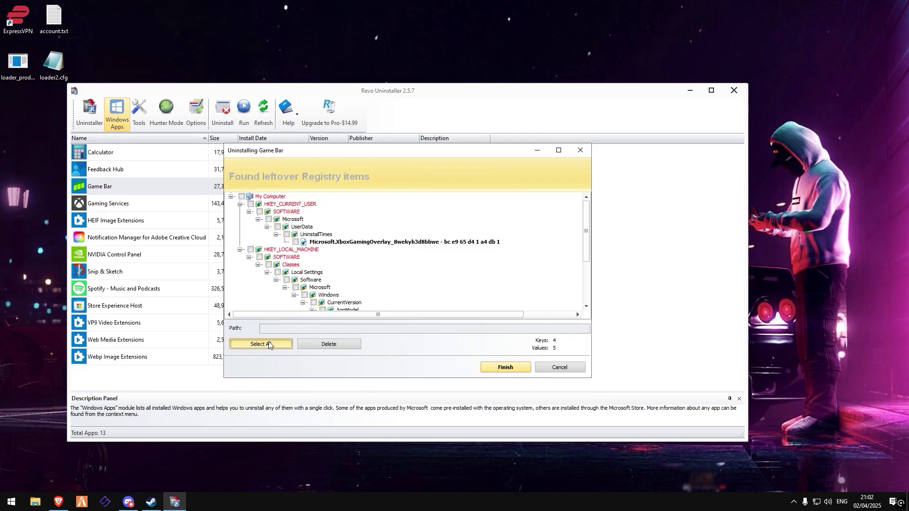
left_click(268, 344)
left_click(328, 344)
left_click(430, 286)
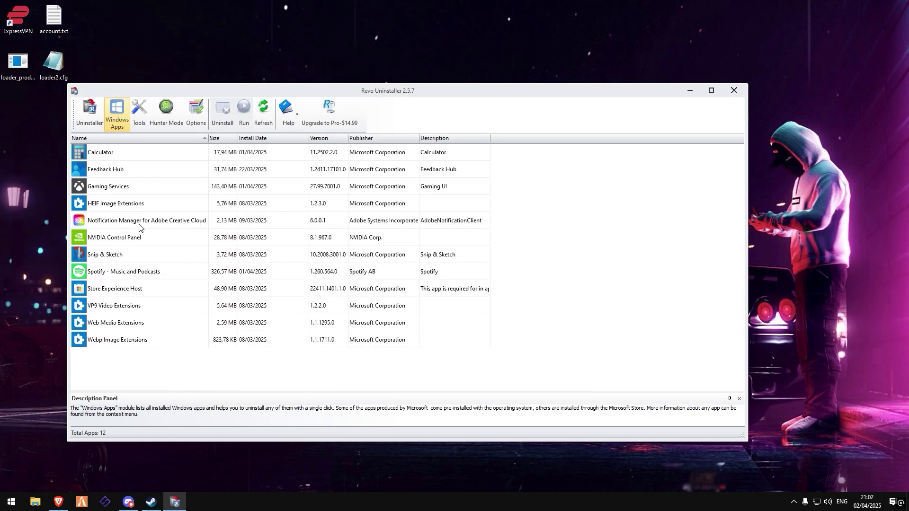
- Uninstall Gaming Services, delete its leftover registry items, then close Revo Uninstaller
left_click(118, 187)
right_click(137, 185)
left_click(156, 189)
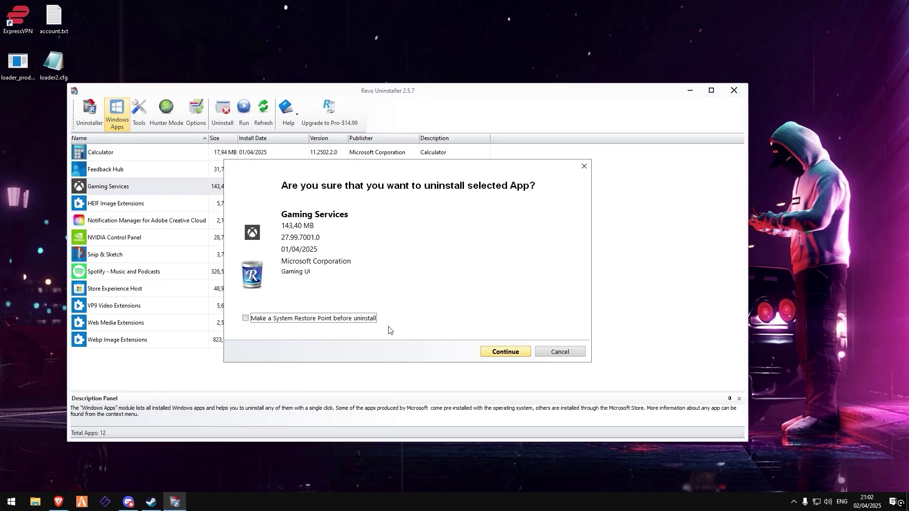
left_click(501, 351)
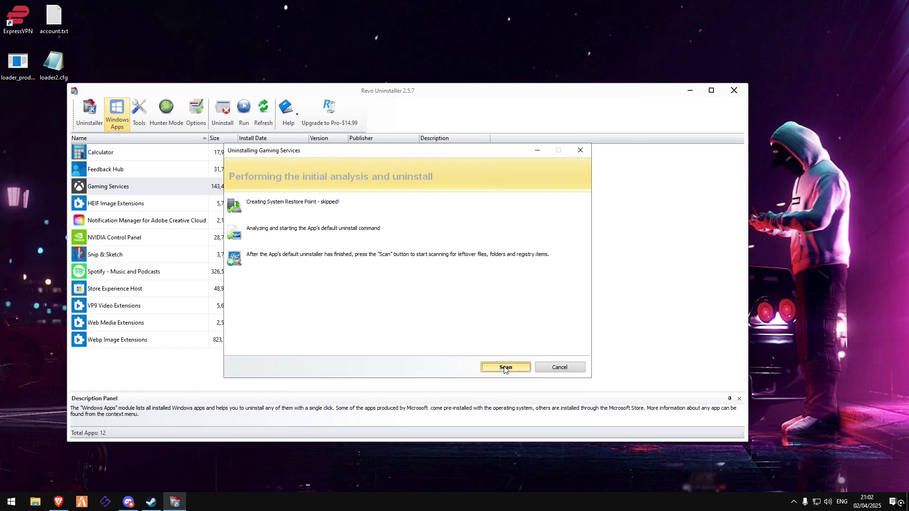
left_click(505, 369)
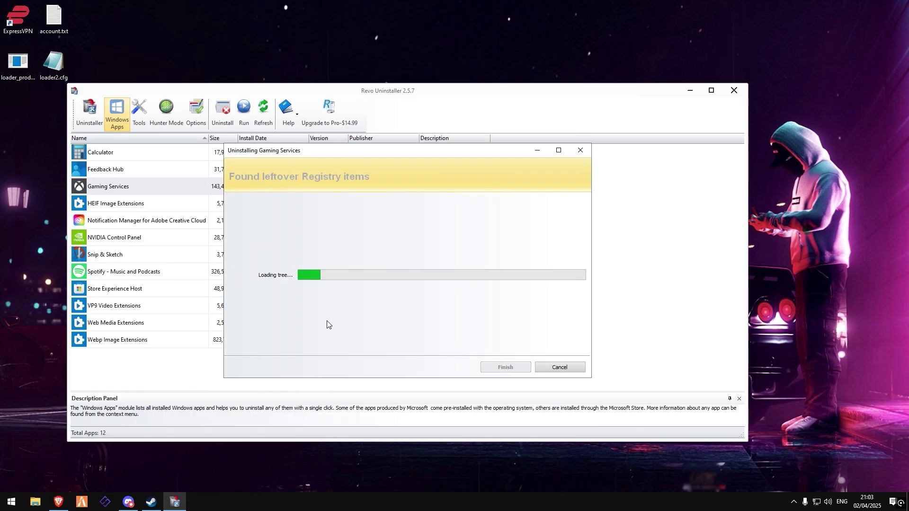
left_click(274, 346)
left_click(316, 345)
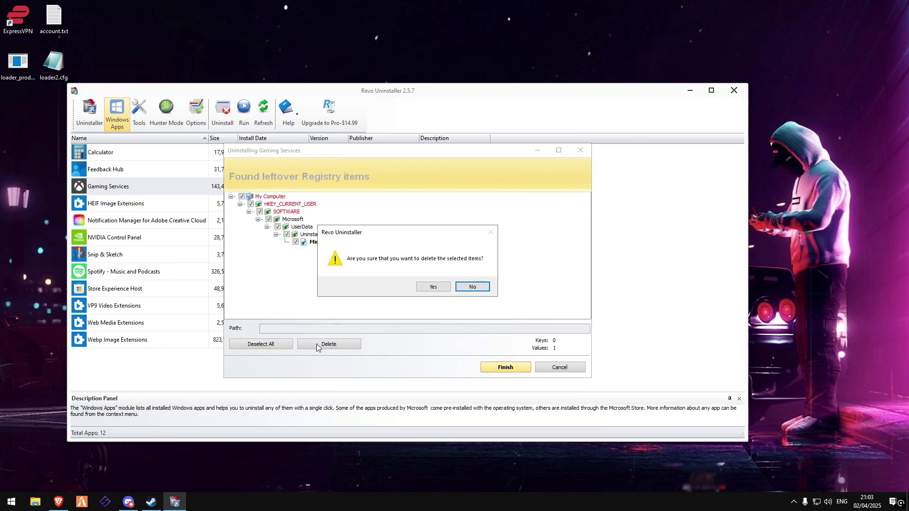
left_click(439, 290)
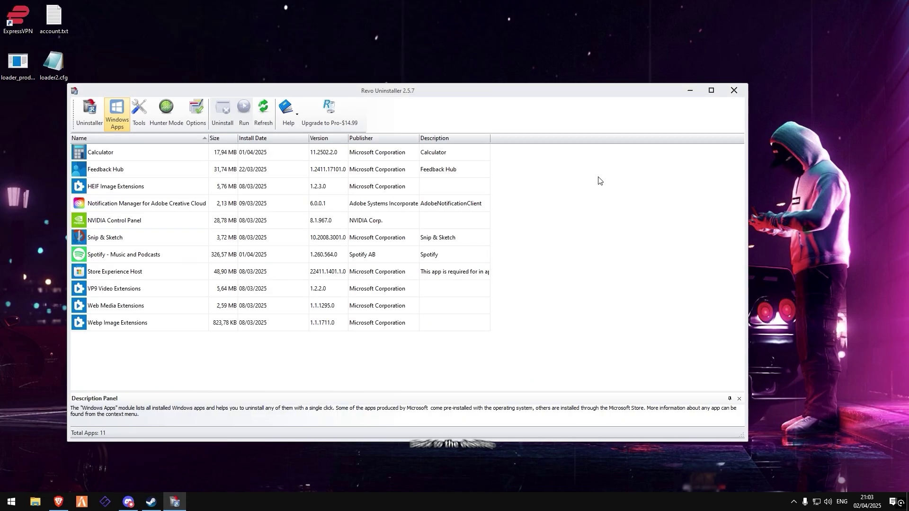
left_click(734, 91)
- From the Start menu account settings, switch the Windows user to a Local Account
left_click(3, 498)
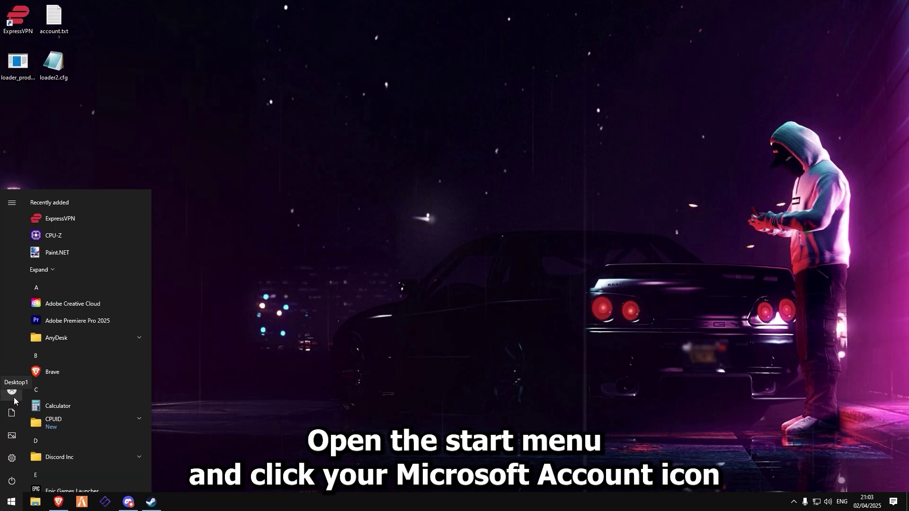
left_click(12, 390)
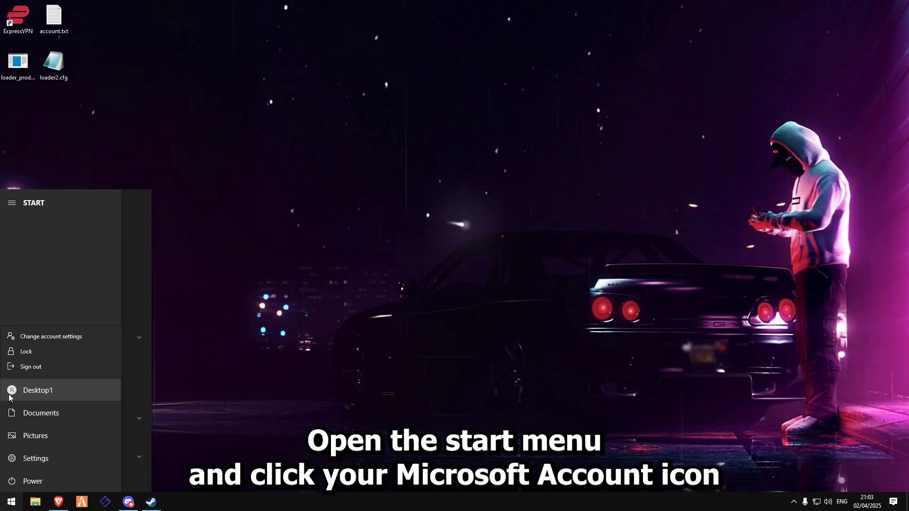
left_click(36, 336)
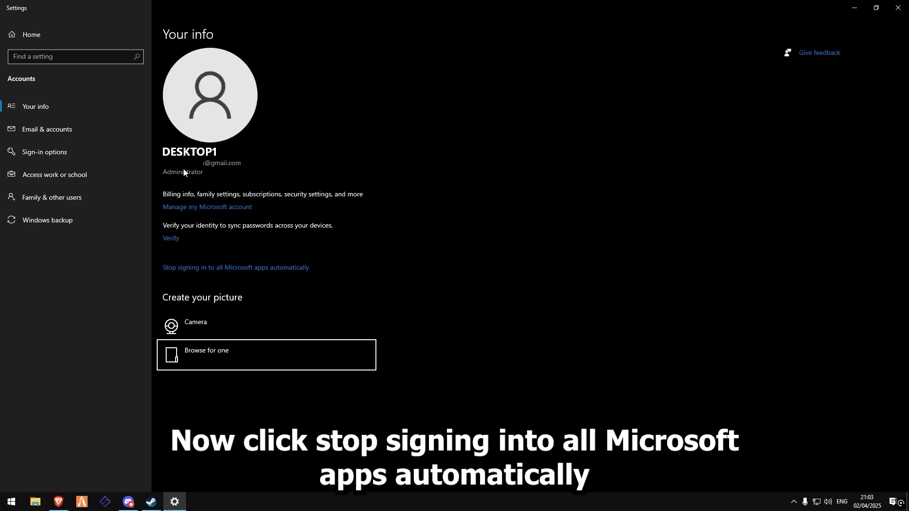
left_click(207, 271)
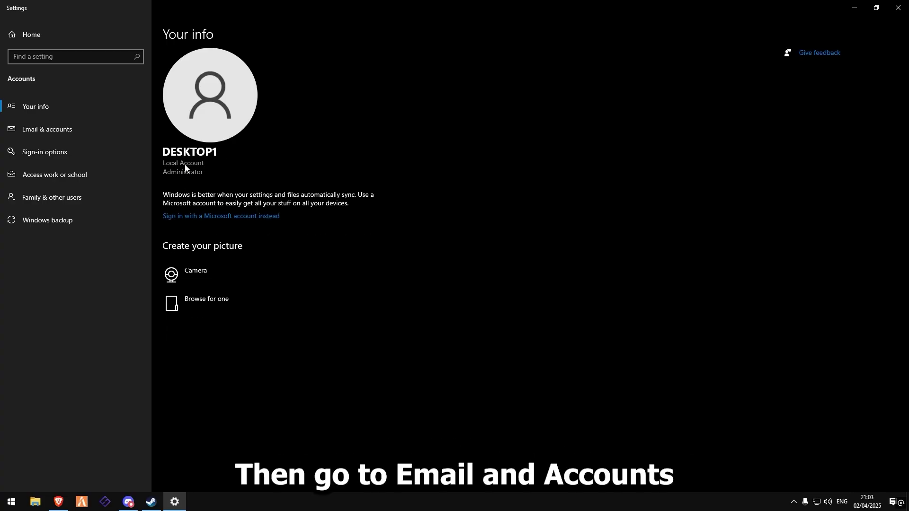
- Remove the first Microsoft account listed under Email & accounts
left_click(92, 135)
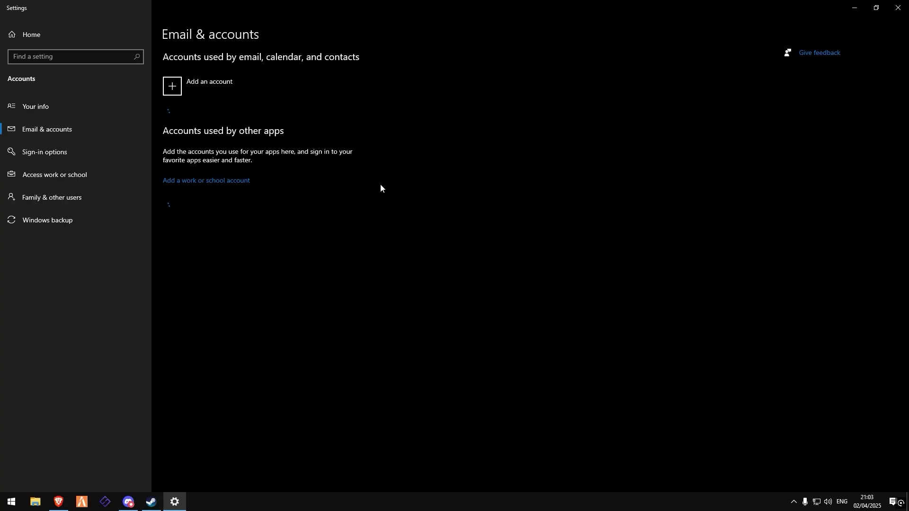
left_click(283, 211)
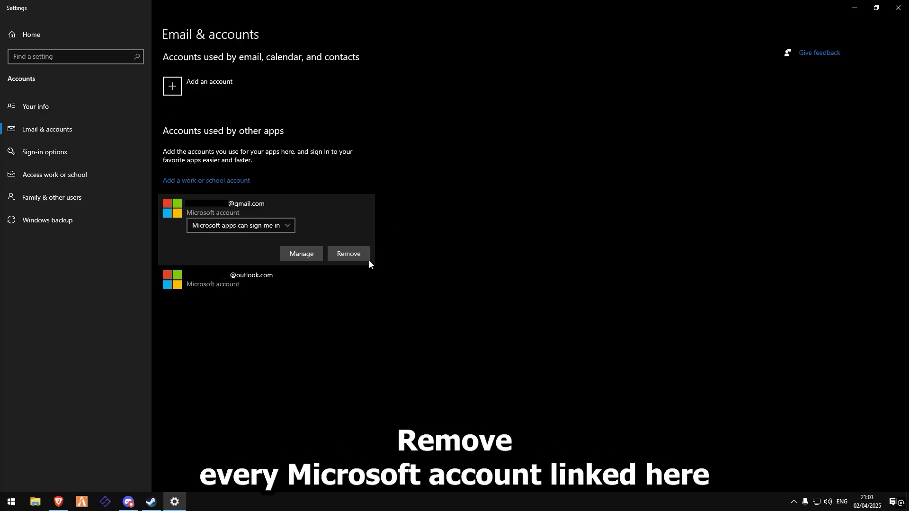
left_click(350, 254)
left_click(408, 232)
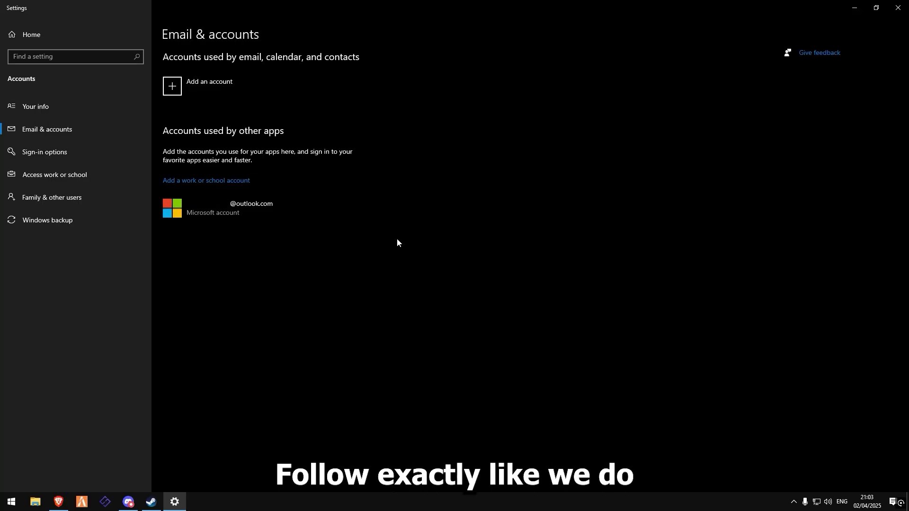
- Remove the remaining Microsoft account and close Windows Settings
left_click(271, 217)
left_click(339, 254)
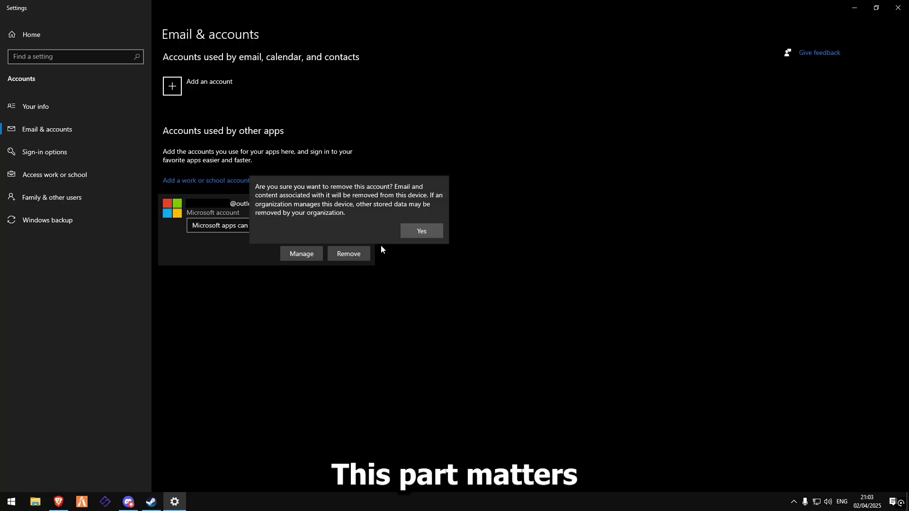
left_click(405, 235)
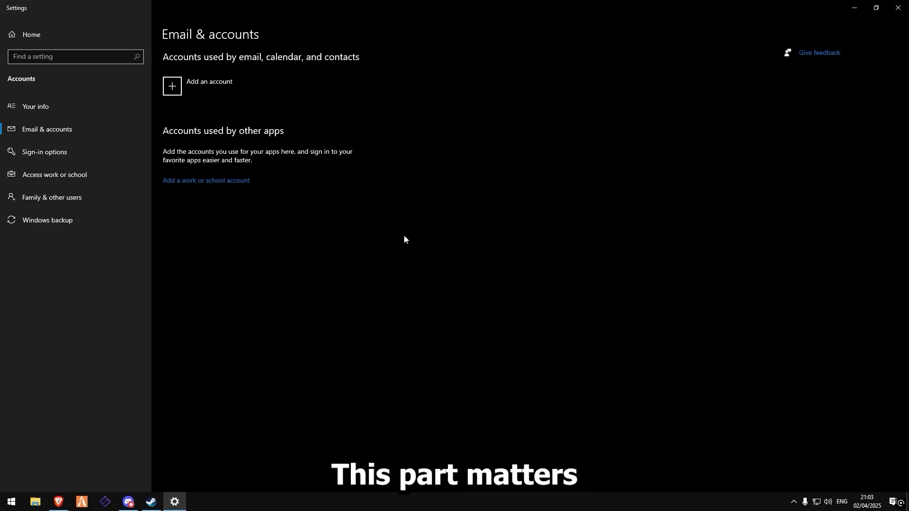
left_click(901, 13)
left_click(151, 502)
- Sign out of the Steam account and confirm, then open account.txt on the desktop
mouse_move(210, 88)
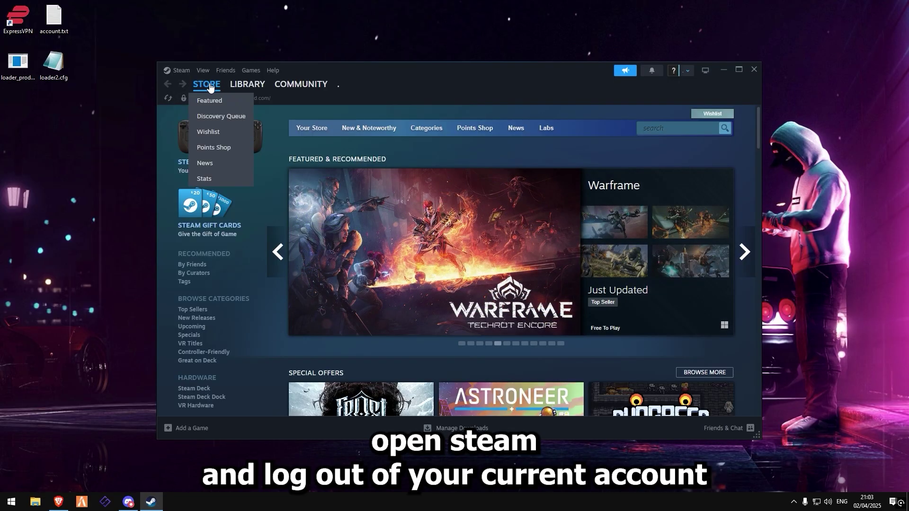
left_click(688, 70)
left_click(707, 160)
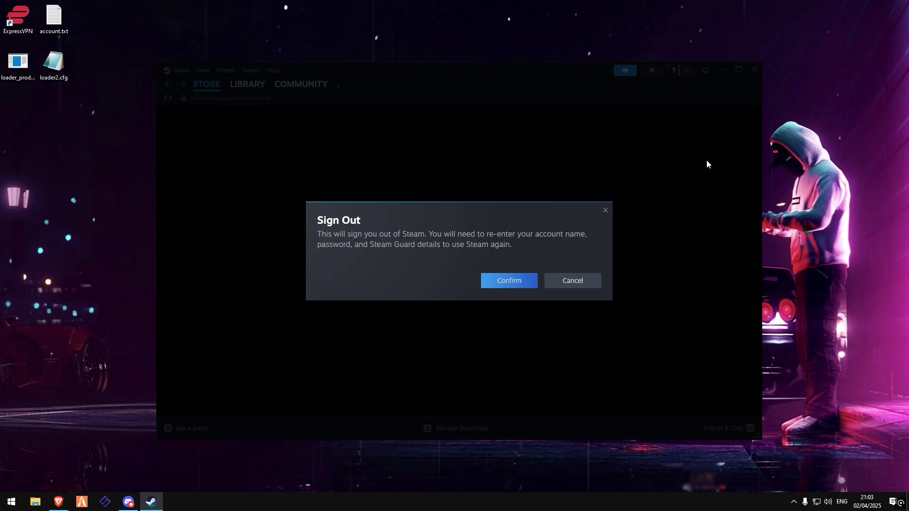
left_click(525, 281)
double_click(61, 21)
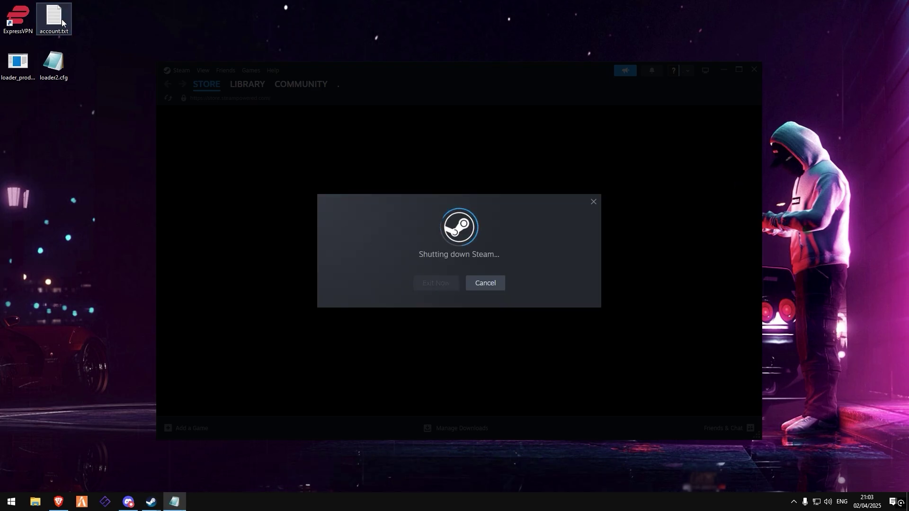
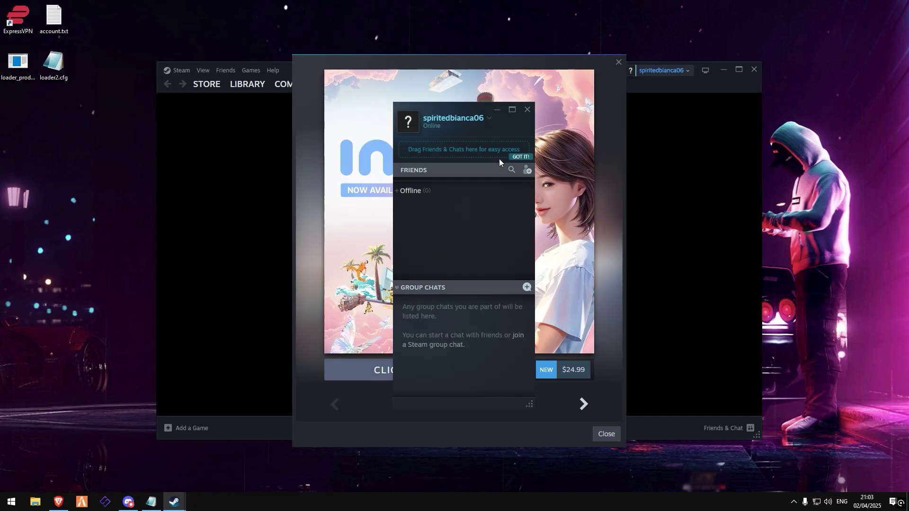
- Close Steam's Friends list, dismiss the store promo popup, and close the main Steam window
left_click(527, 110)
left_click(618, 63)
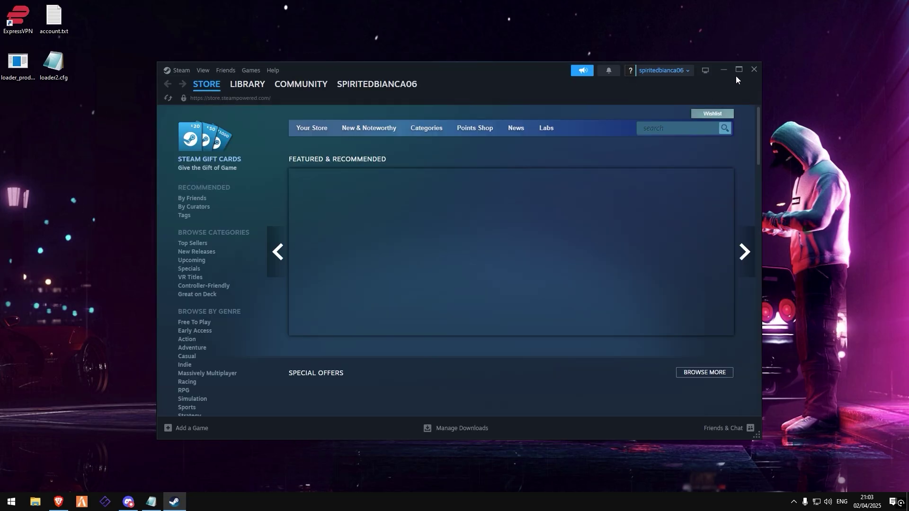
left_click(754, 70)
- Log out of Discord from the bottom of User Settings and confirm the Log Out prompt
left_click(127, 503)
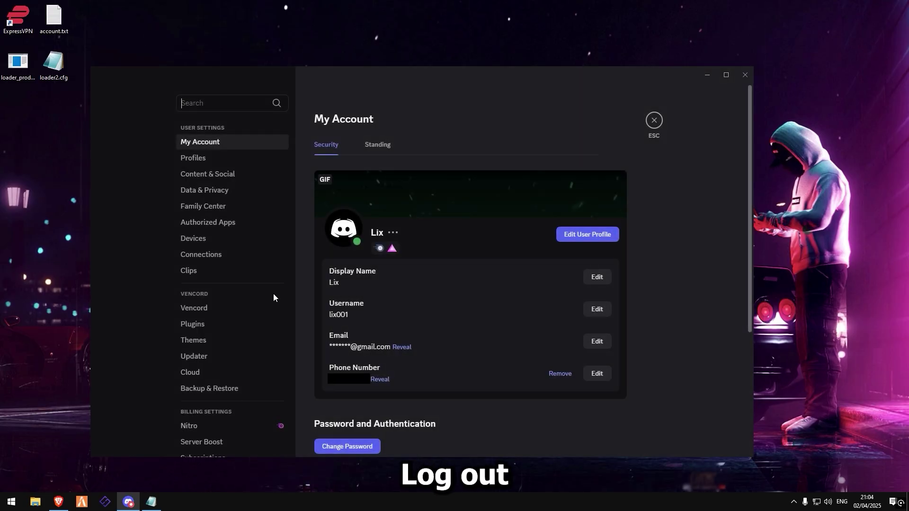
scroll(227, 364, "down", 10)
left_click(222, 340)
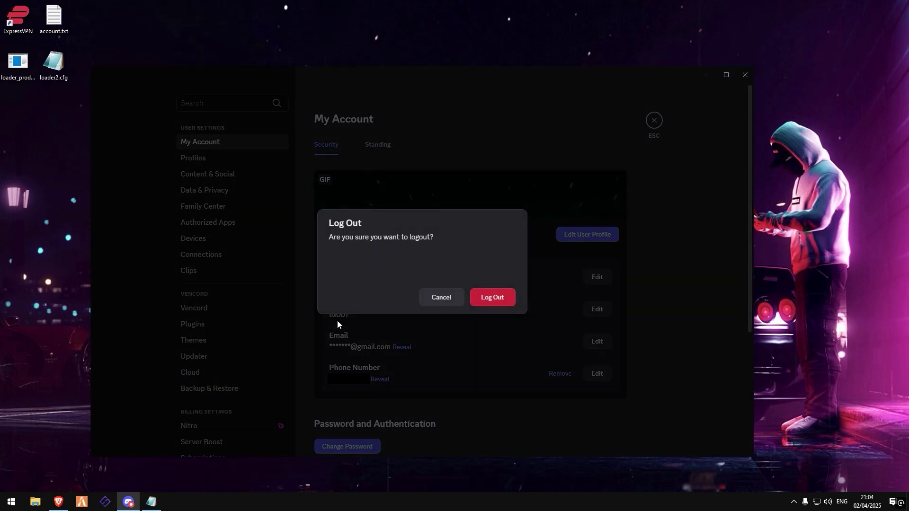
left_click(488, 302)
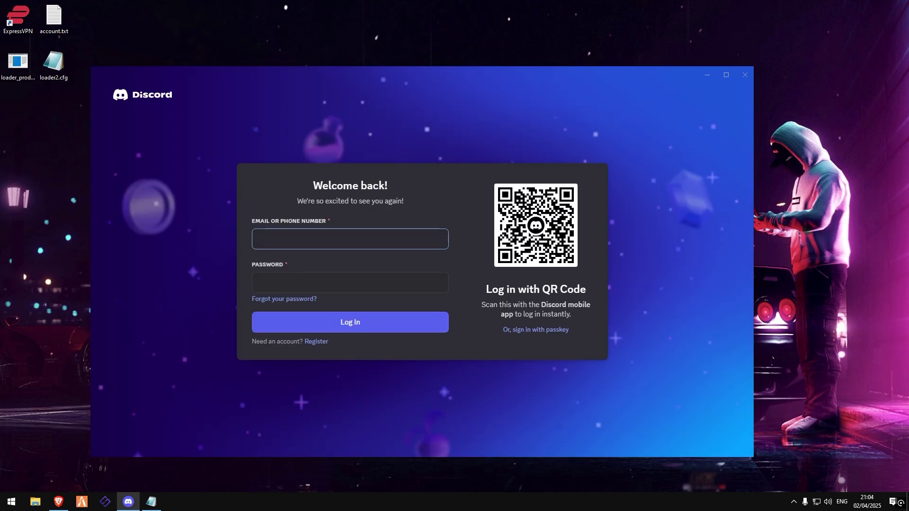
left_click(151, 502)
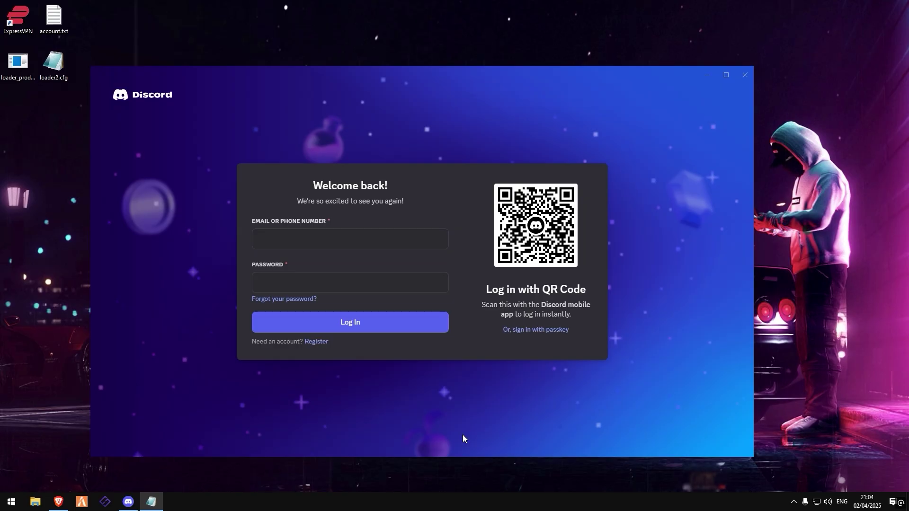
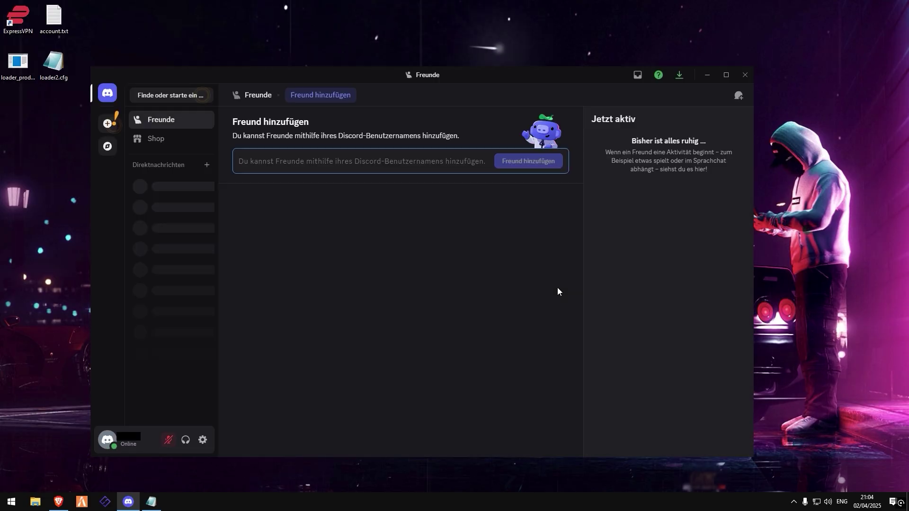
- Minimize Discord and launch the spoofer loader from the desktop
left_click(708, 75)
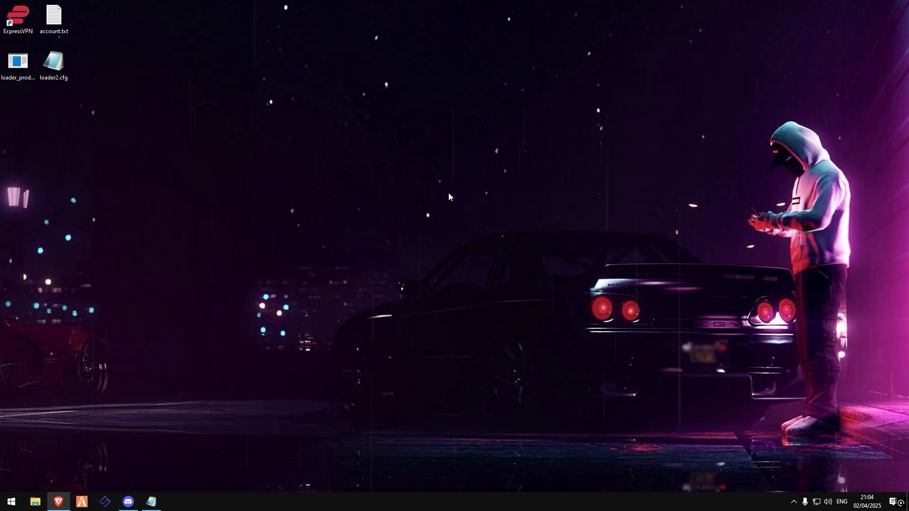
double_click(24, 67)
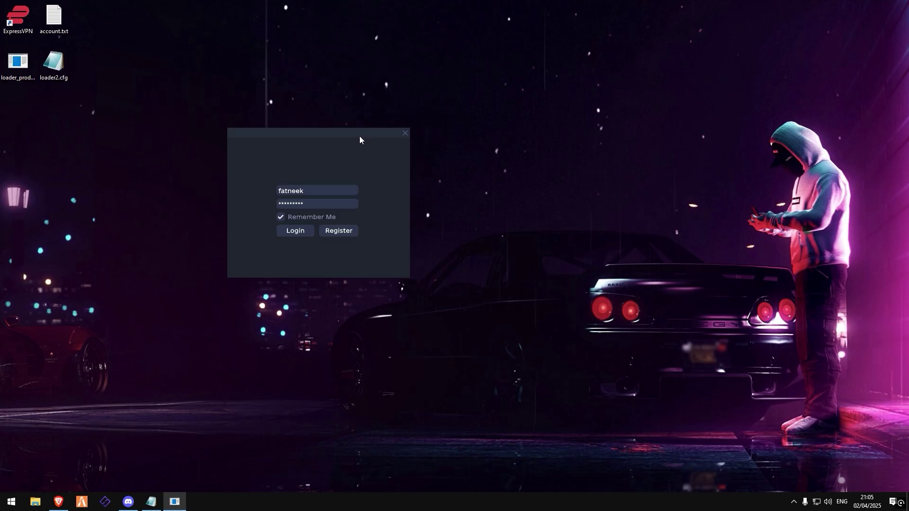
- Log in with the remembered credentials and inject the spoofer to start the EC Spoofer 8.0 console
left_click(296, 230)
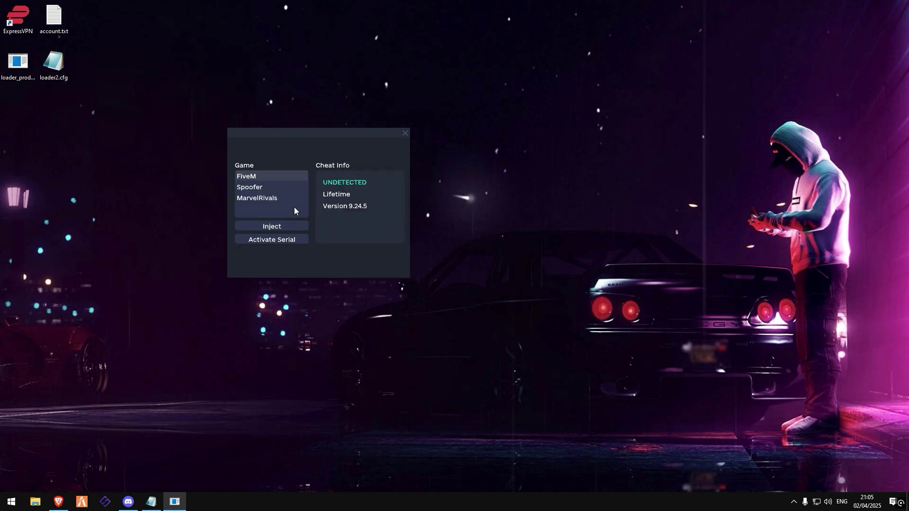
left_click(263, 225)
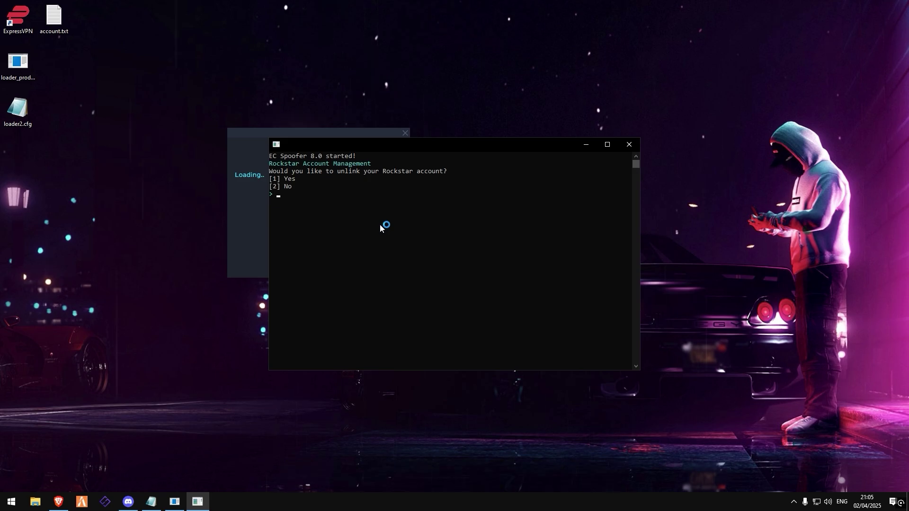
- Answer 1 (Yes) at both the Rockstar unlink and server-ban removal prompts
type("1")
key("Return")
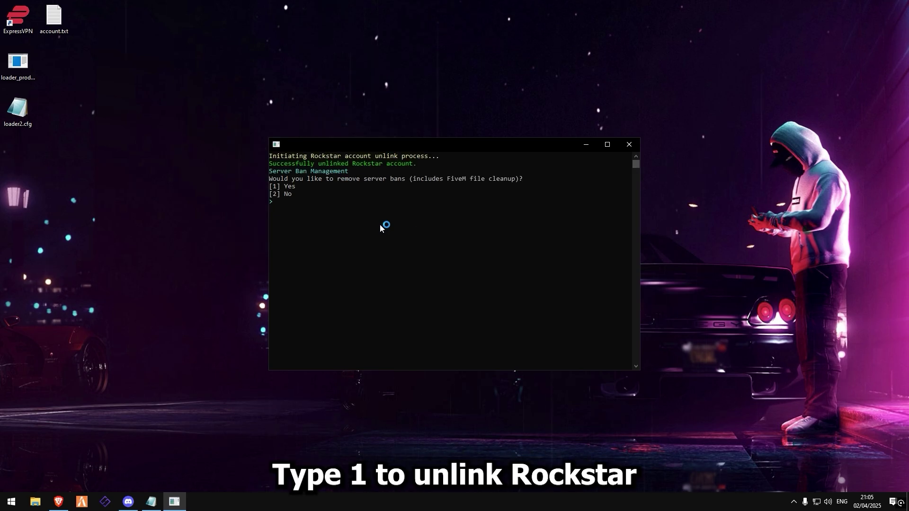
type("1")
key("Return")
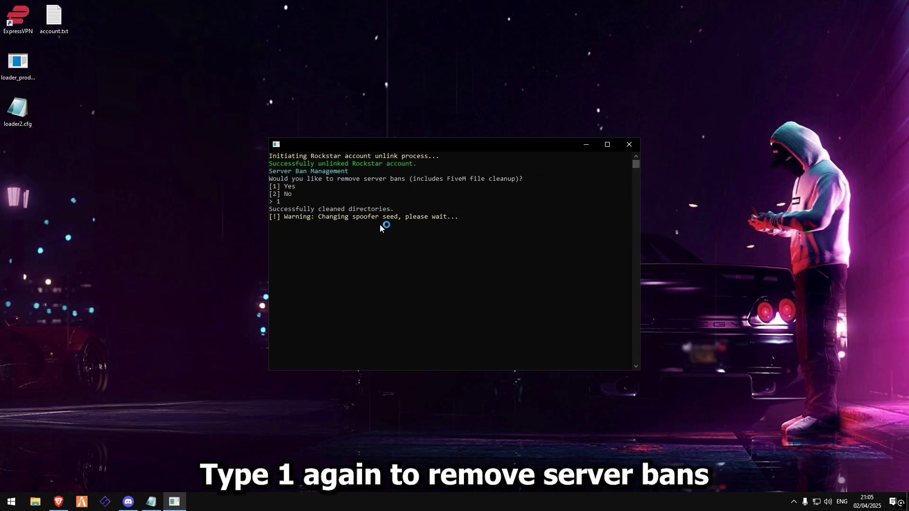
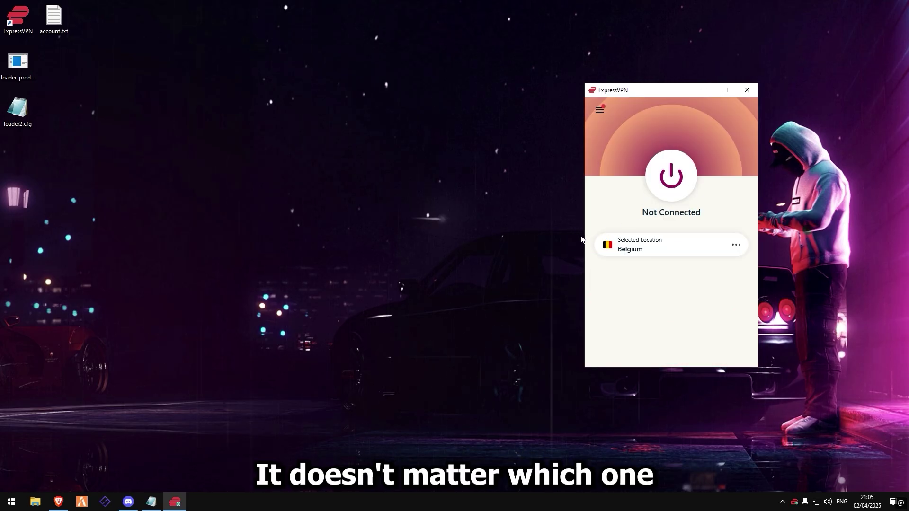
- Switch the VPN location from Belgium to Netherlands - Amsterdam and minimize ExpressVPN
left_click(620, 244)
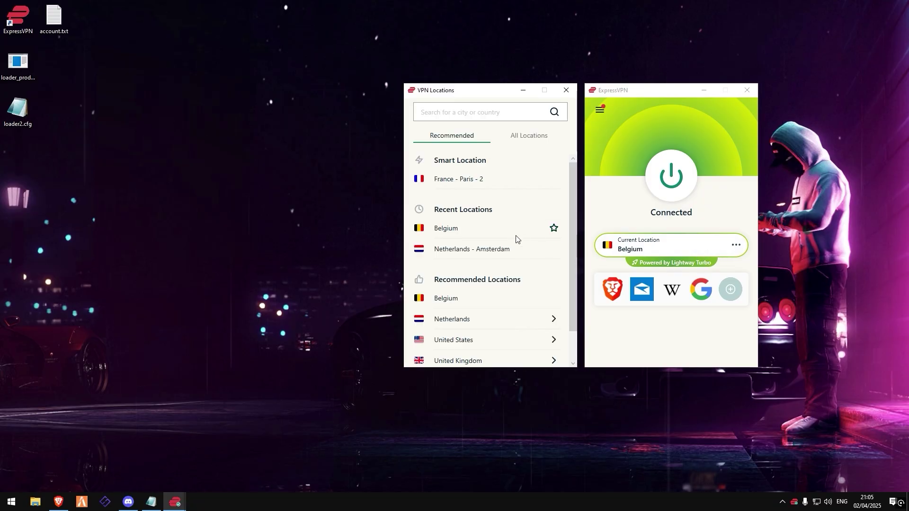
left_click(487, 250)
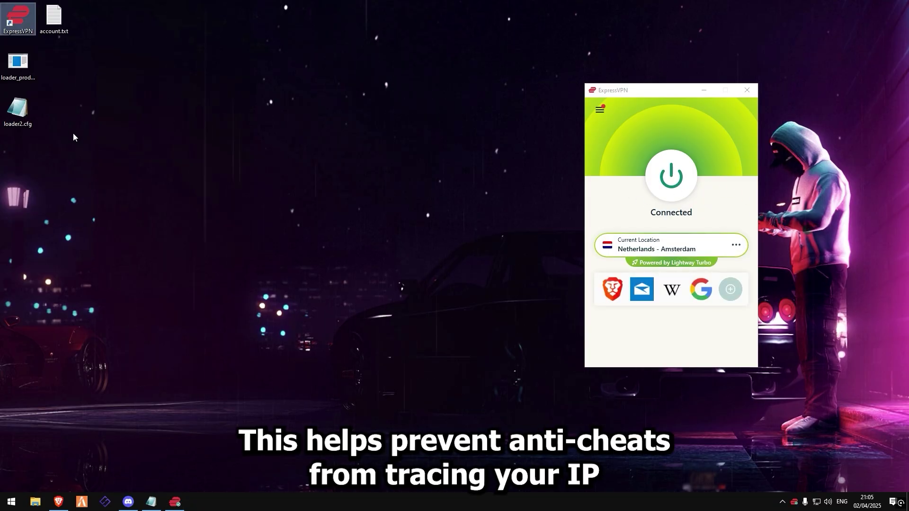
left_click(704, 91)
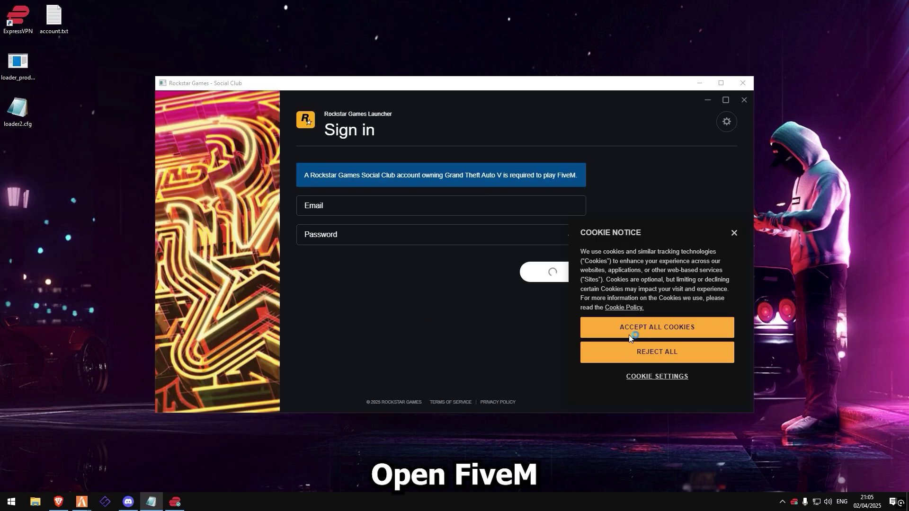
- Accept all cookies, enter the account email, paste the password, and submit the Rockstar sign-in
left_click(637, 345)
left_click(453, 203)
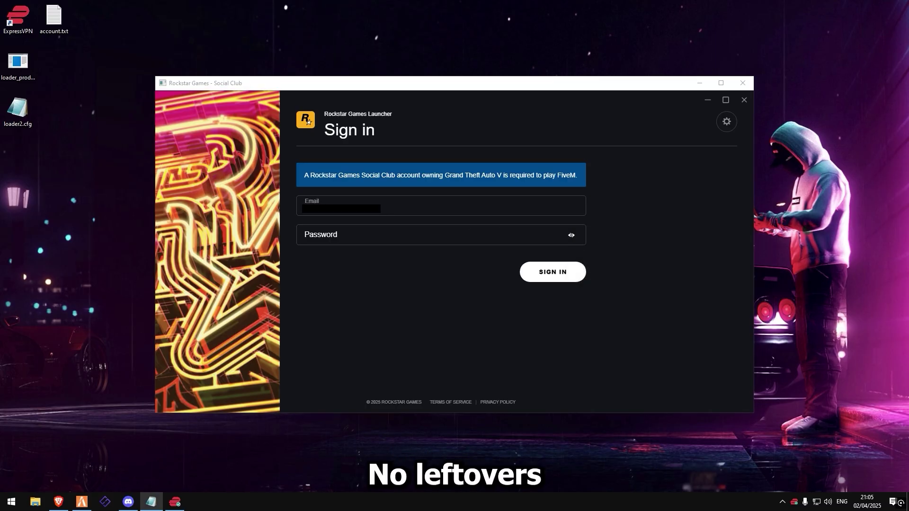
left_click(432, 237)
key("ctrl+v")
key("Return")
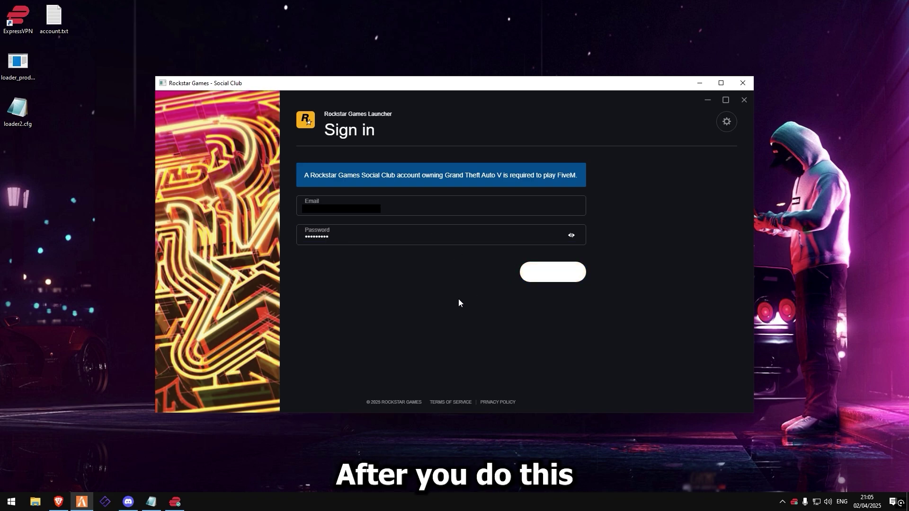
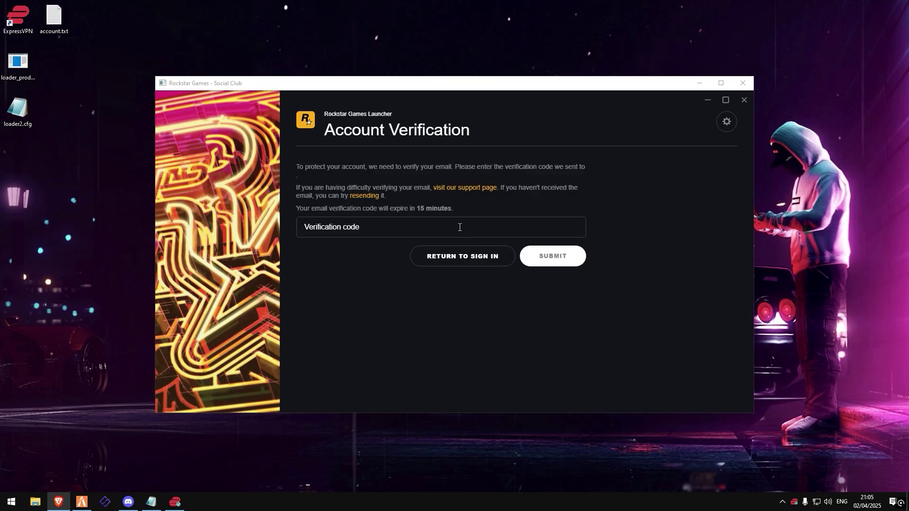
- Submit the emailed verification code, sign in to Rockstar and accept the Terms of Service
key("ctrl+v")
key("Return")
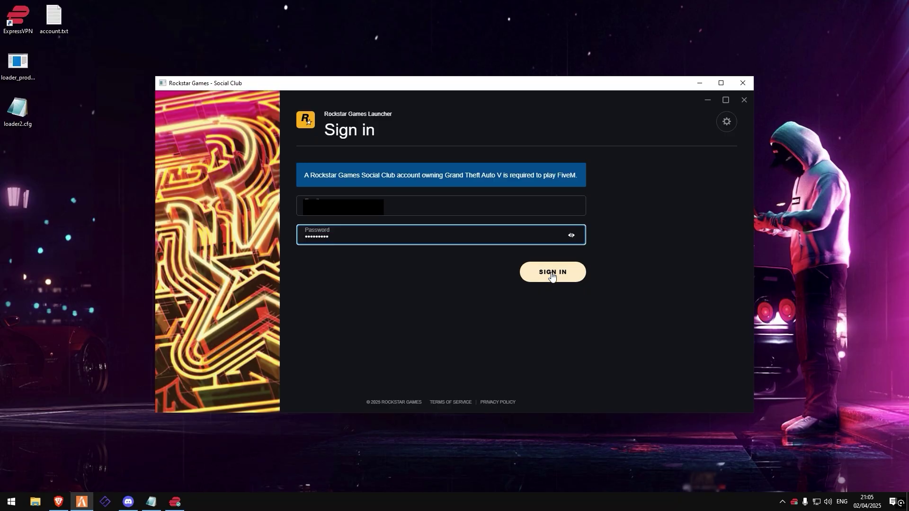
left_click(553, 277)
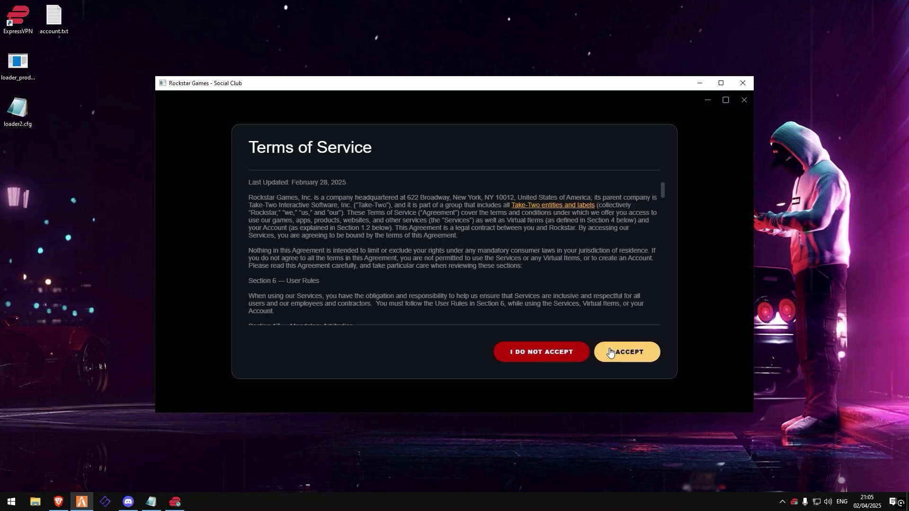
left_click(611, 352)
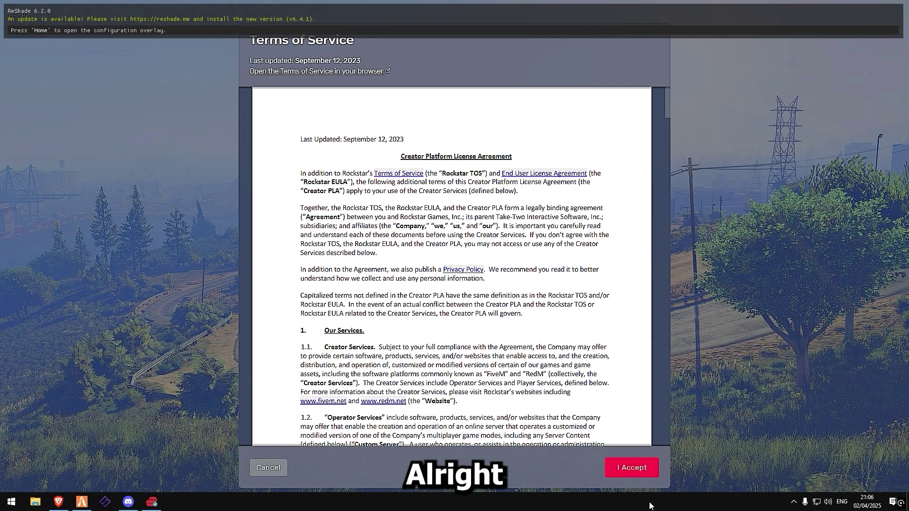
- Accept the FiveM Creator Platform License Agreement, set Discord aside and bring up the server list
left_click(633, 469)
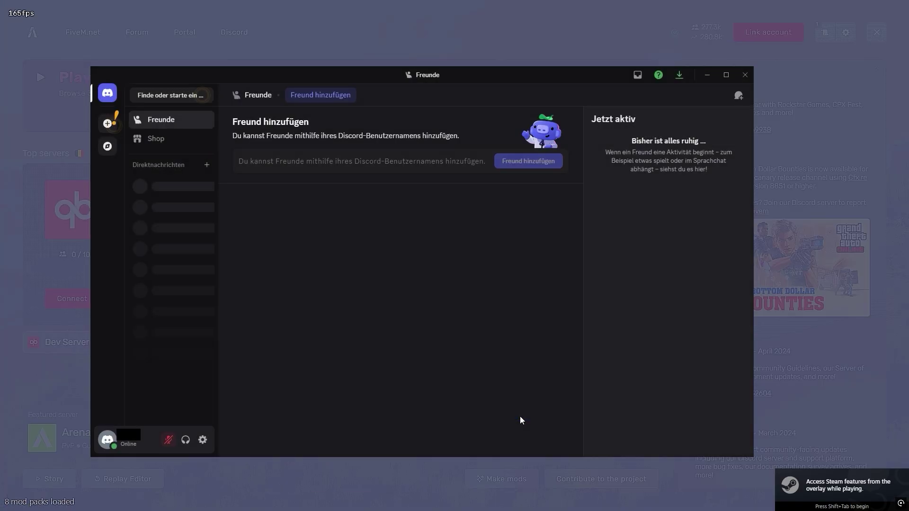
left_click(707, 75)
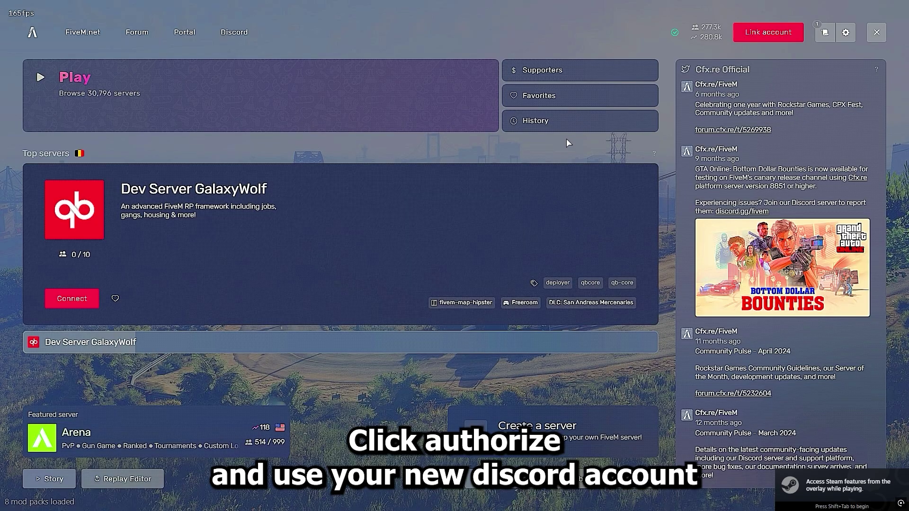
left_click(218, 119)
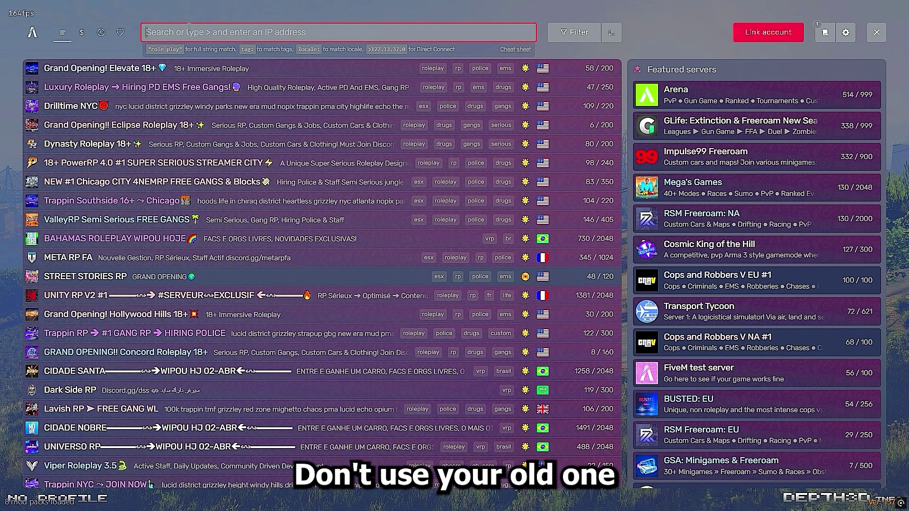
- Search the server list for 'cali rp' and join California Roleplay
type("cali rp")
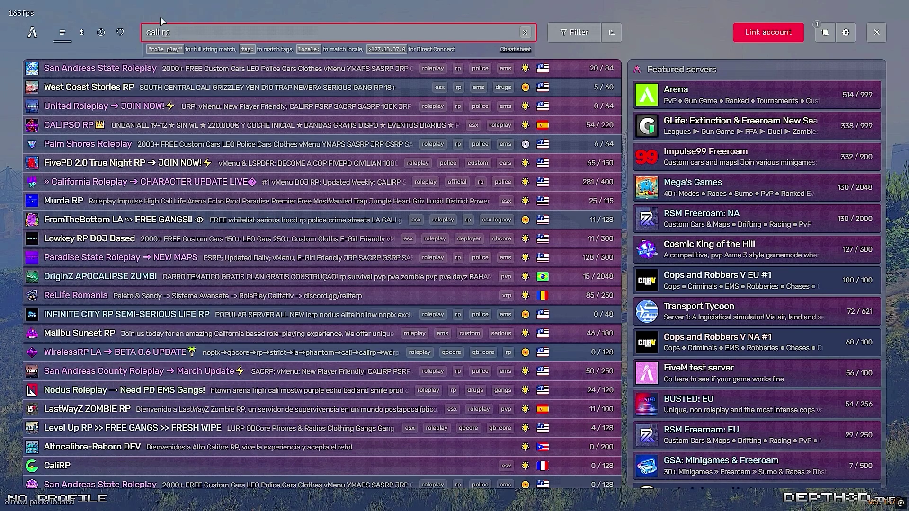
double_click(78, 186)
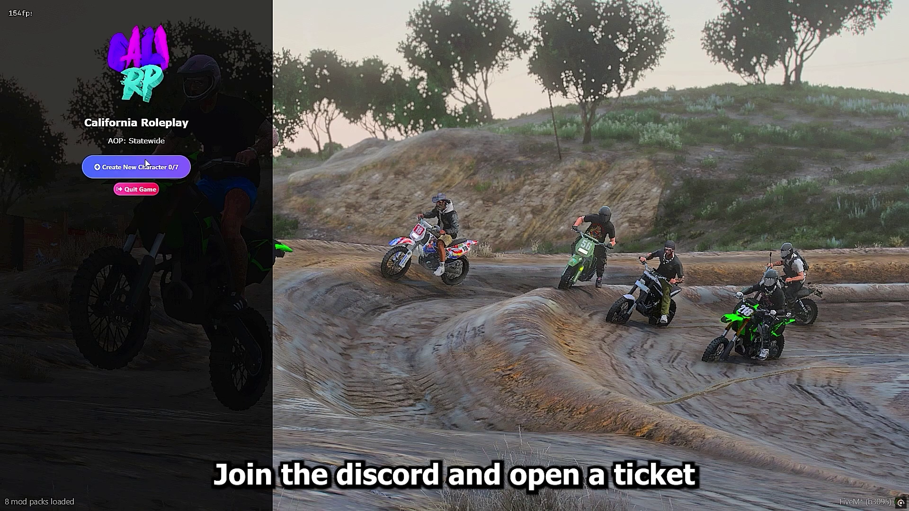
- Create a Civilian character with a first name and date of birth 02/02/2000
left_click(134, 169)
left_click(436, 76)
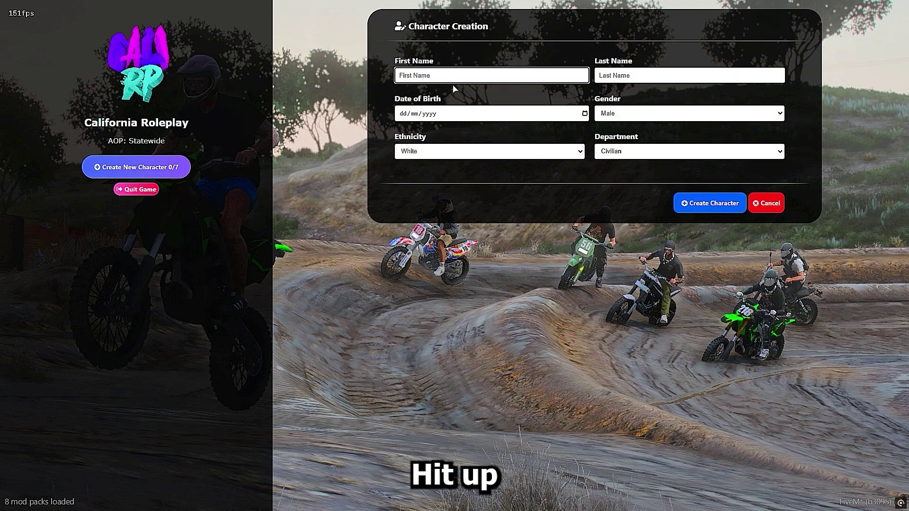
type("eulenc")
key("Tab")
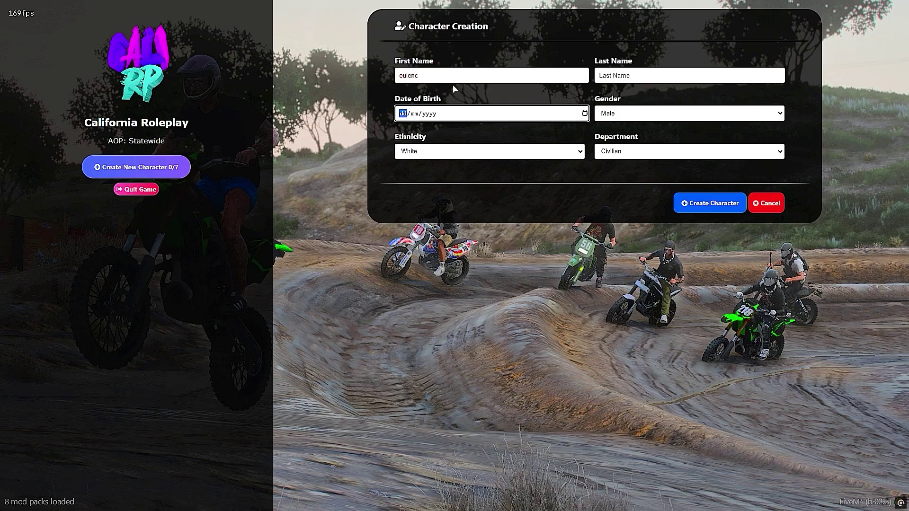
type("02020")
type("2000")
key("Tab")
key("Tab")
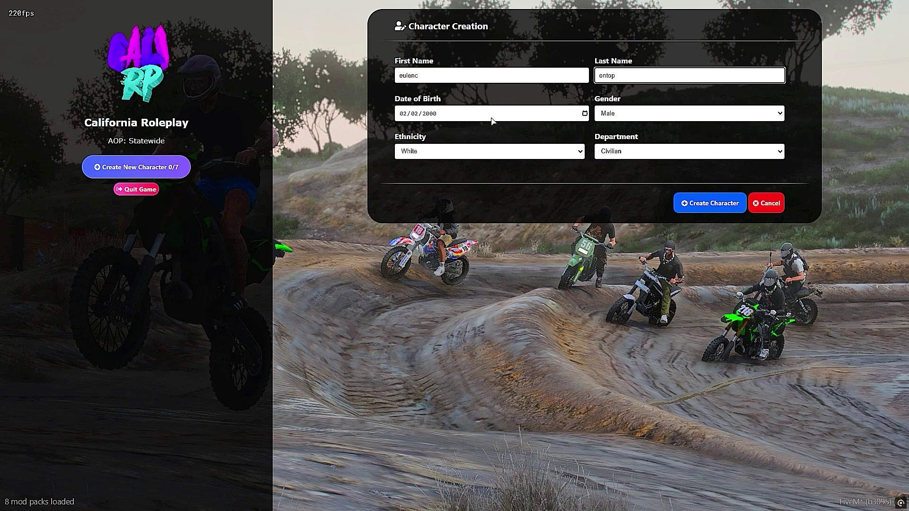
left_click(692, 203)
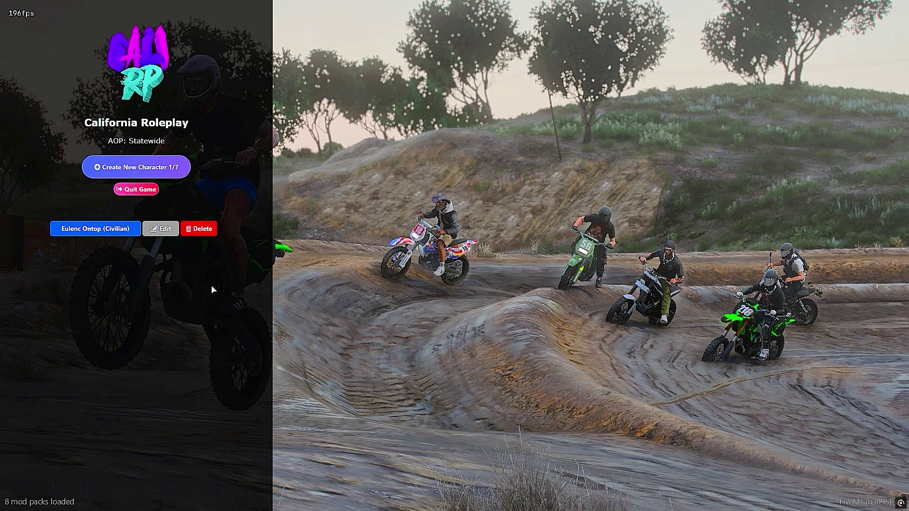
- Spawn the new character at Vinewood PD and dismiss the welcome and Not in Discord notices
left_click(104, 232)
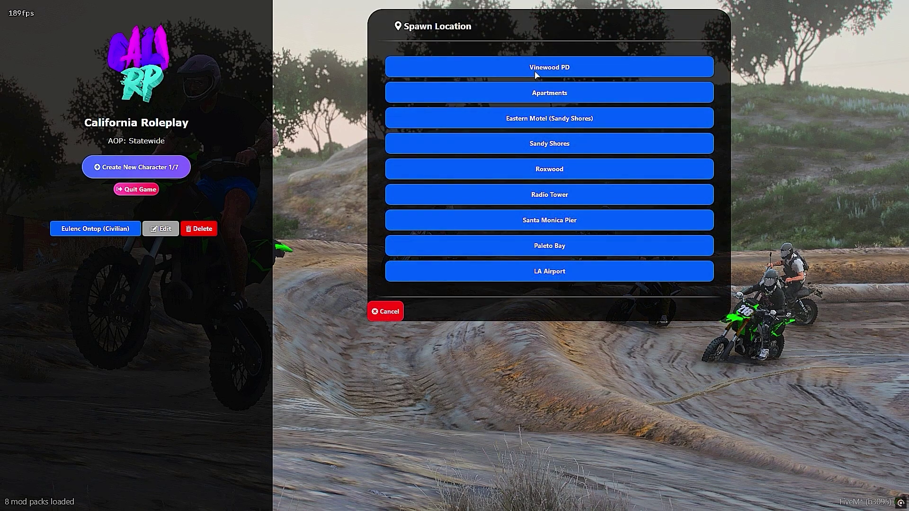
left_click(537, 72)
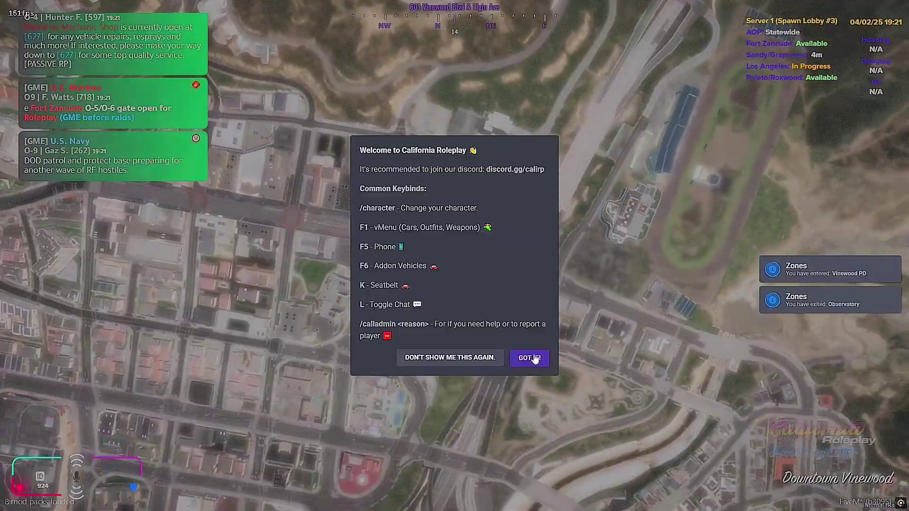
left_click(532, 357)
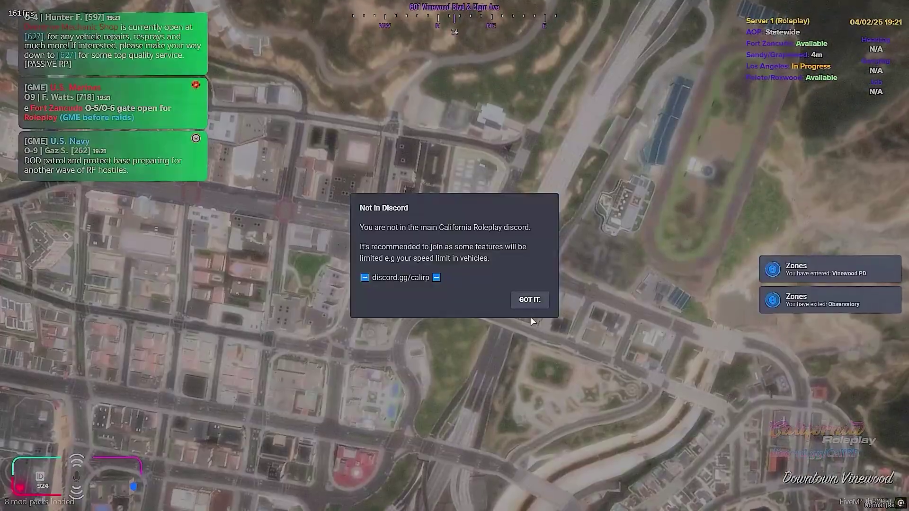
left_click(529, 299)
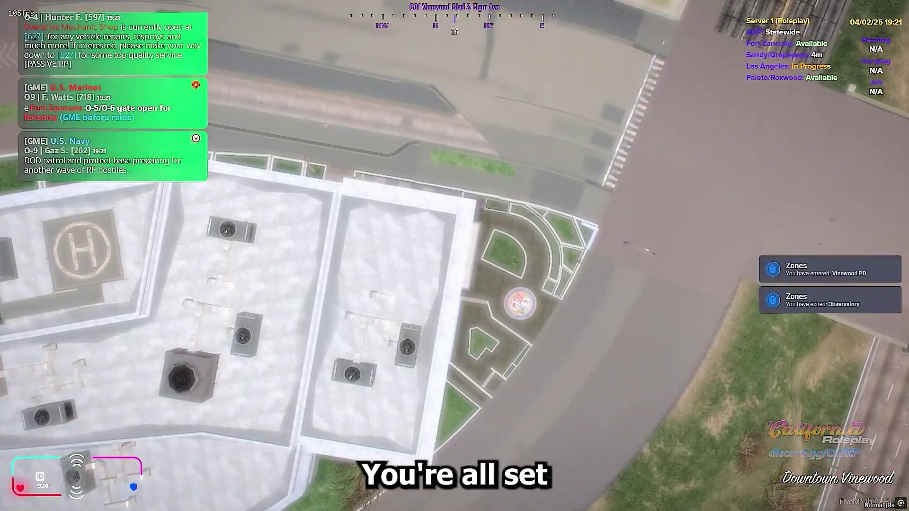